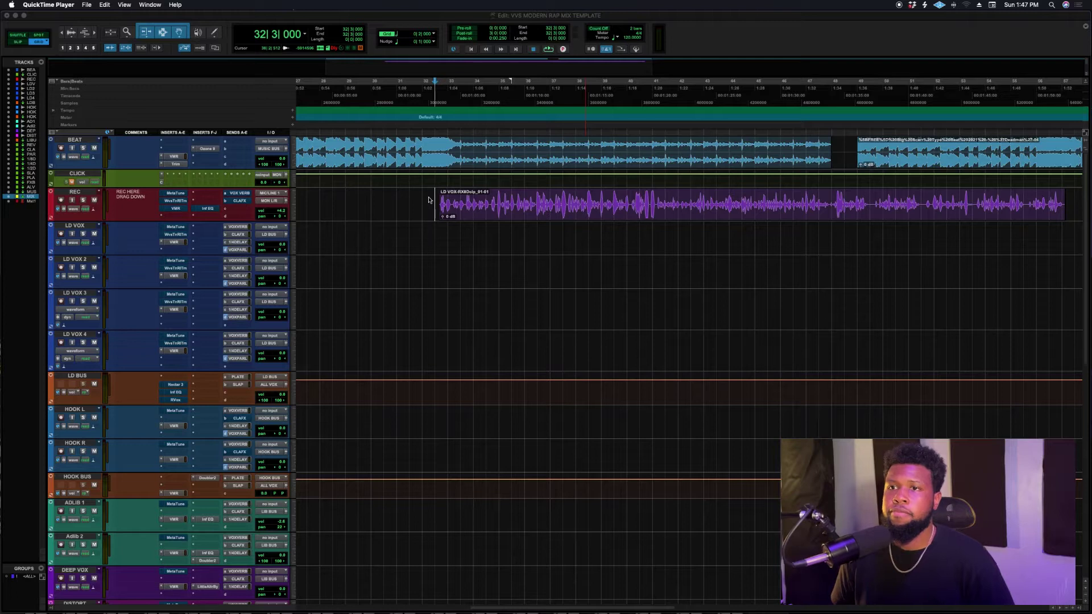
- Play back the vocal clip on the REC track together with the beat, starting just before the vocal
click(428, 200)
key(space)
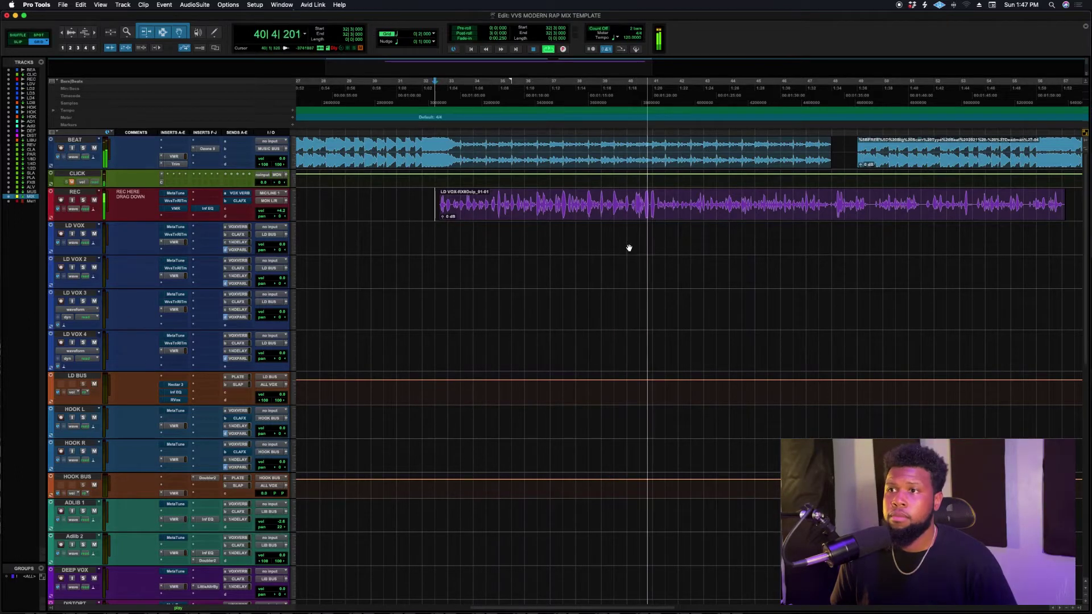
key(space)
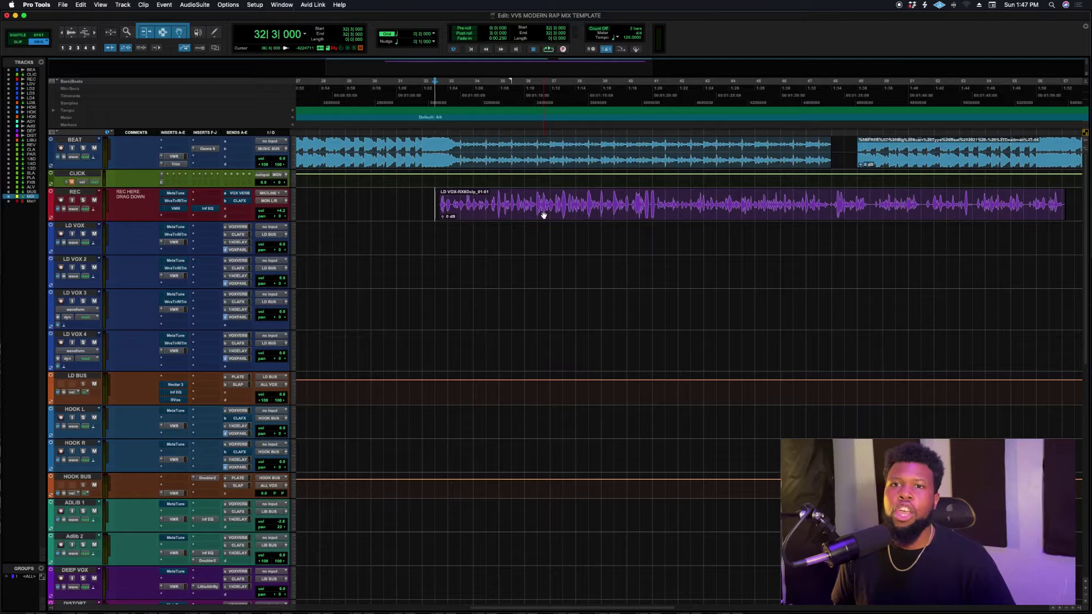
- Move the vocal clip from the REC track down to the LD VOX track and look over the template's remaining tracks
drag(544, 215, 543, 230)
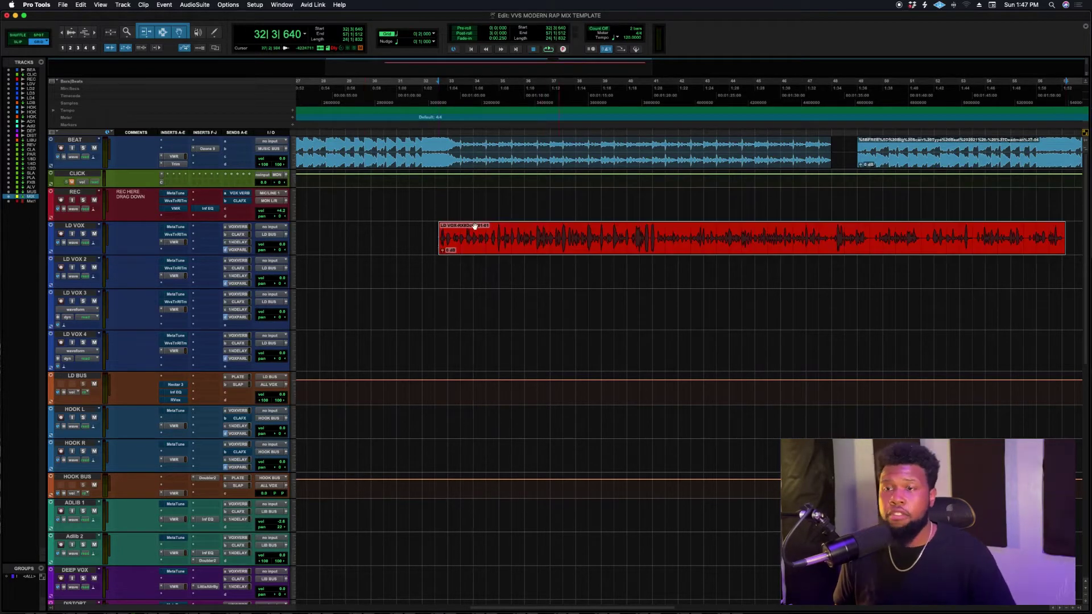
click(409, 230)
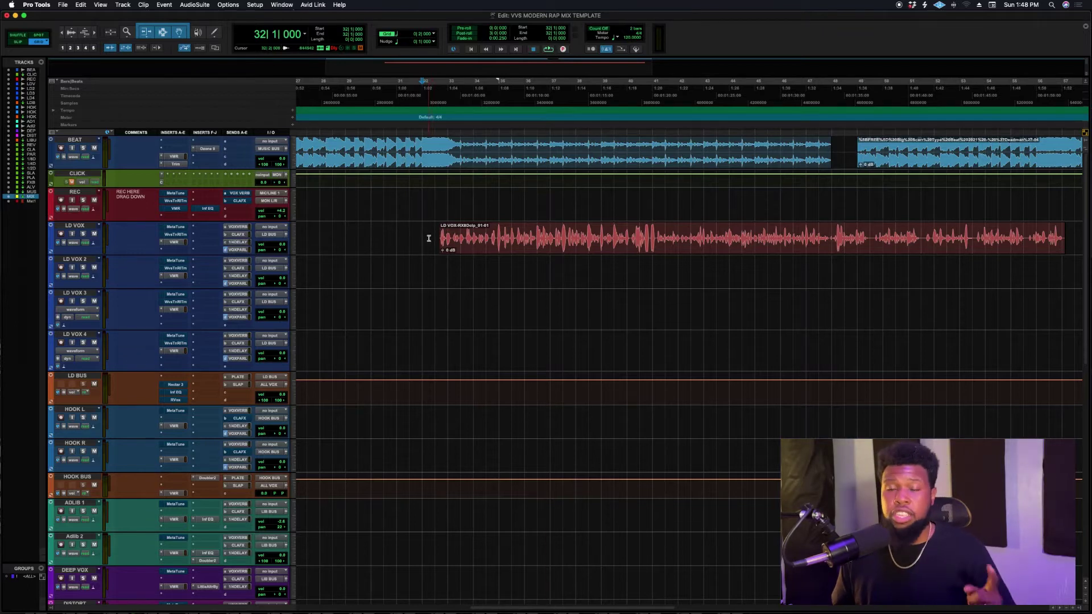
scroll(372, 261, down, 15)
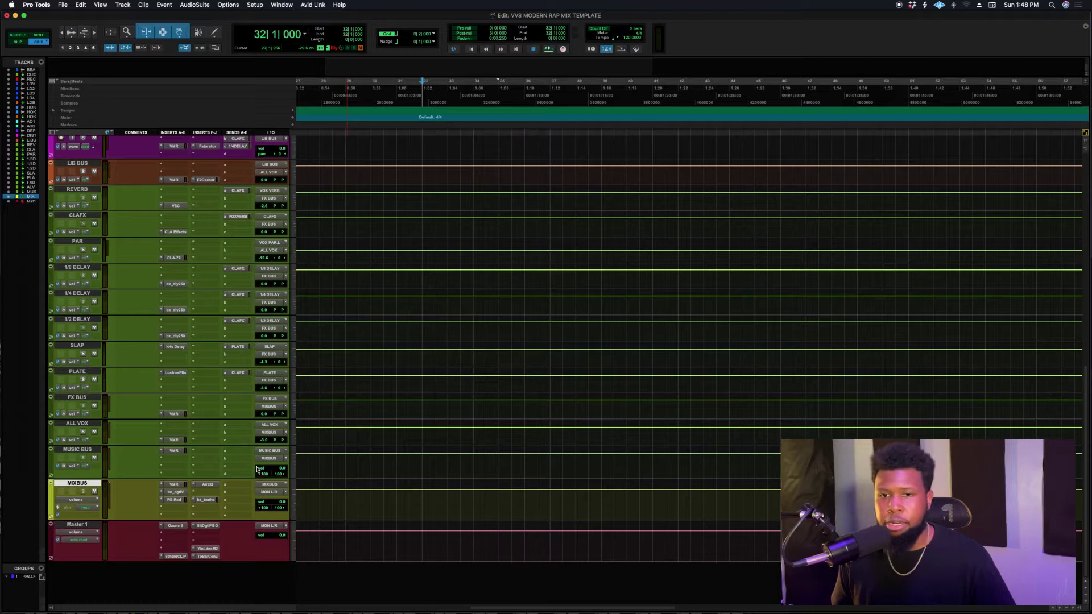
scroll(536, 485, up, 15)
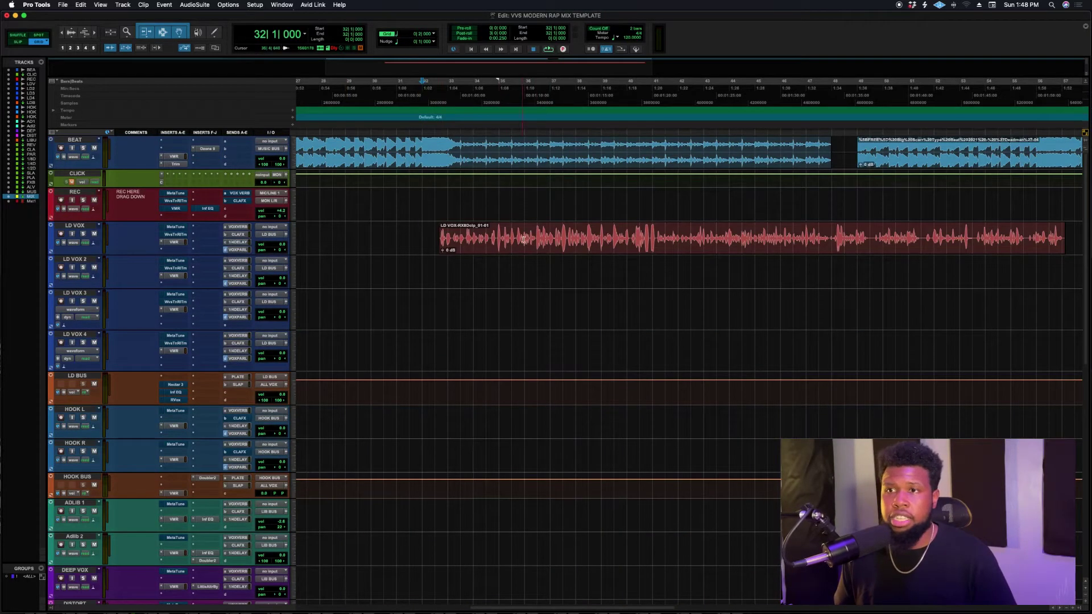
- Compare the vocal by playing the clip on the REC track, undoing that move, and playing it on LD VOX from bar 32
drag(525, 247, 524, 213)
key(space)
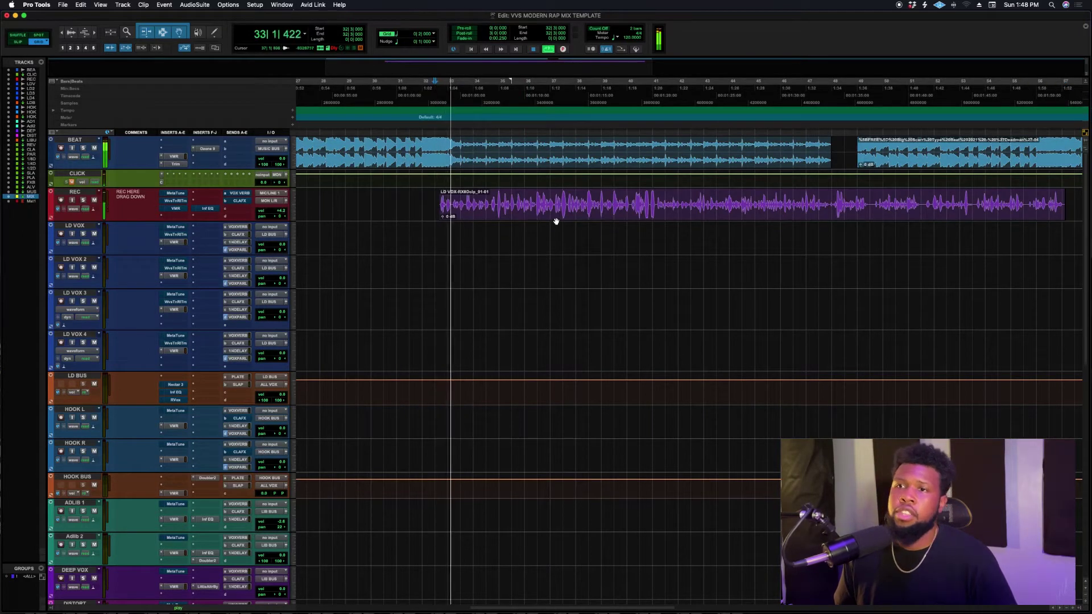
key(space)
key(super+z)
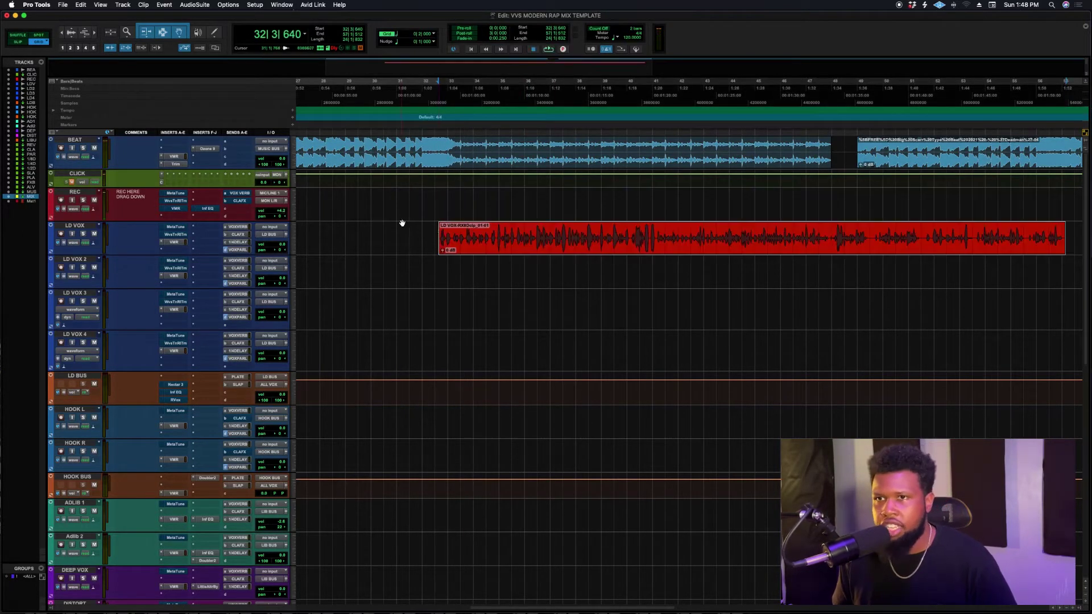
click(422, 230)
key(space)
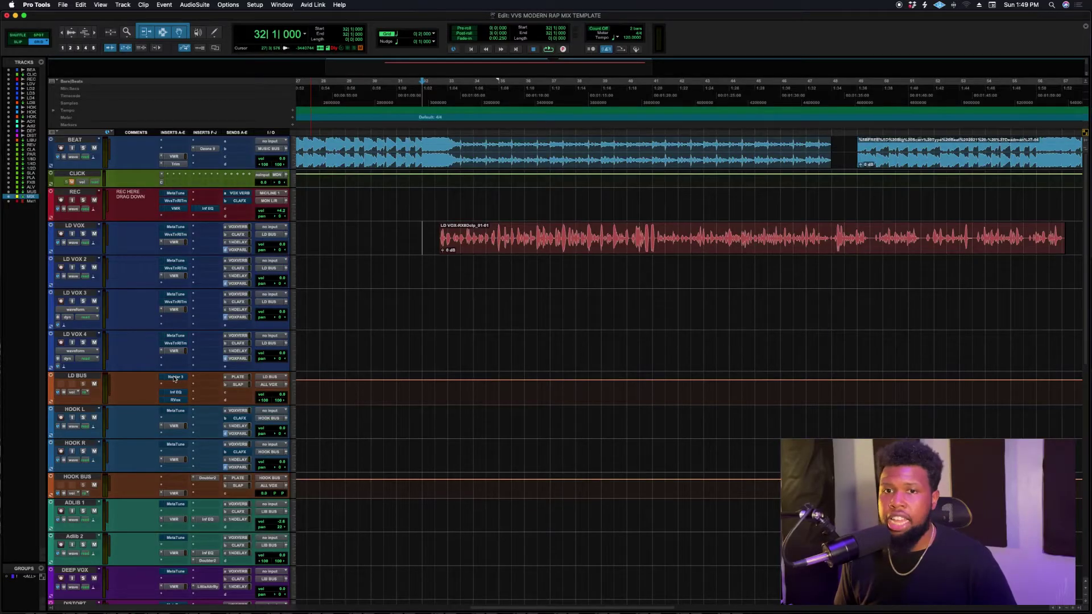
- Activate Nectar 3 on the LD BUS track and play the vocal through its EQ and de-esser
click(175, 378)
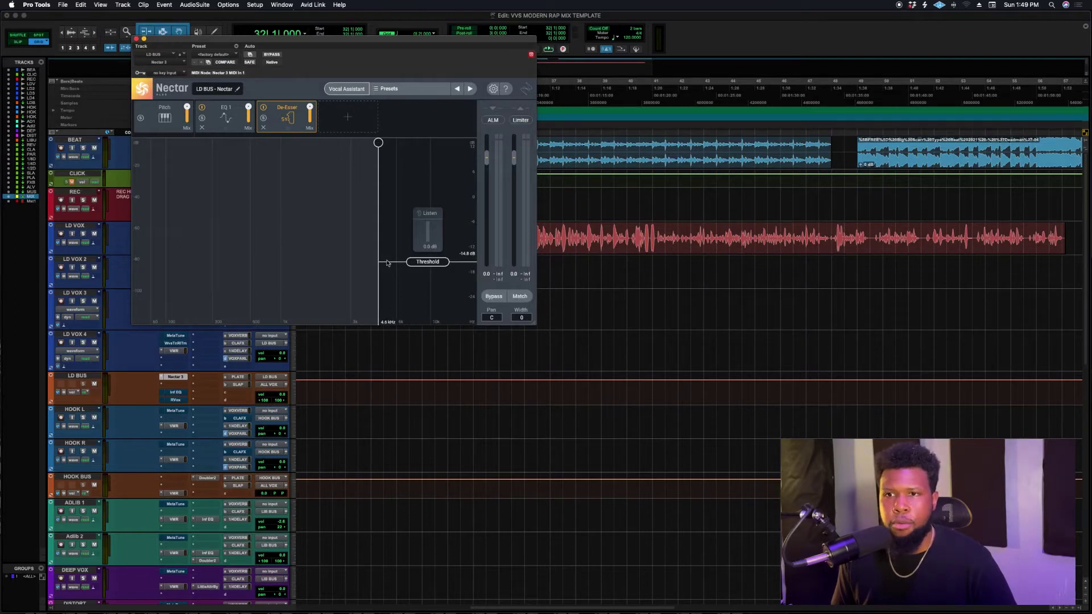
key(space)
drag(347, 43, 679, 81)
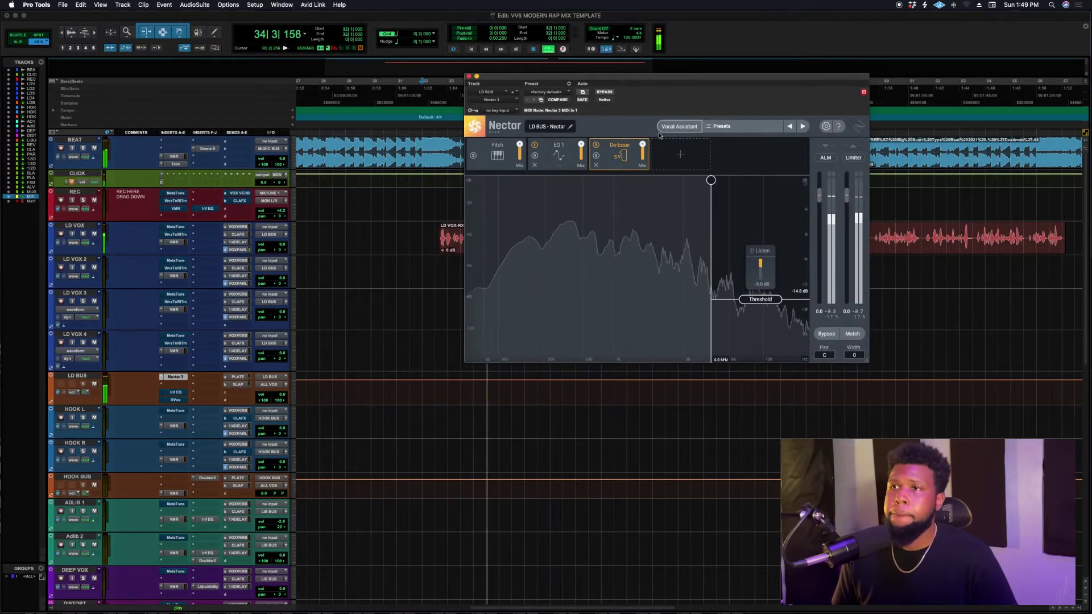
key(space)
- Compare the vocal with Nectar bypassed and active, leave it active, and close the plugin
click(605, 92)
key(space)
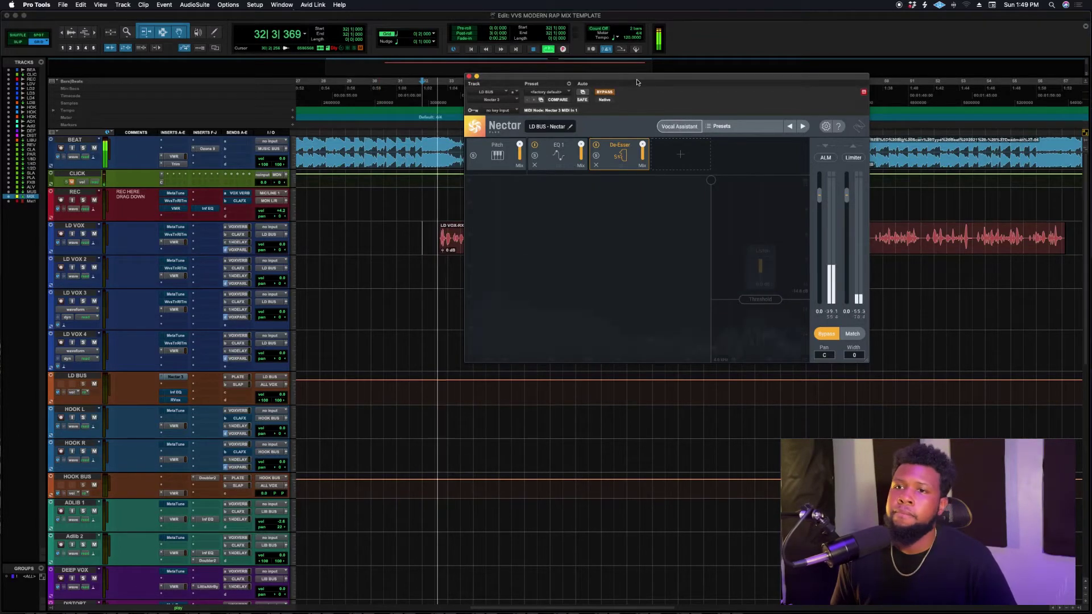
click(605, 93)
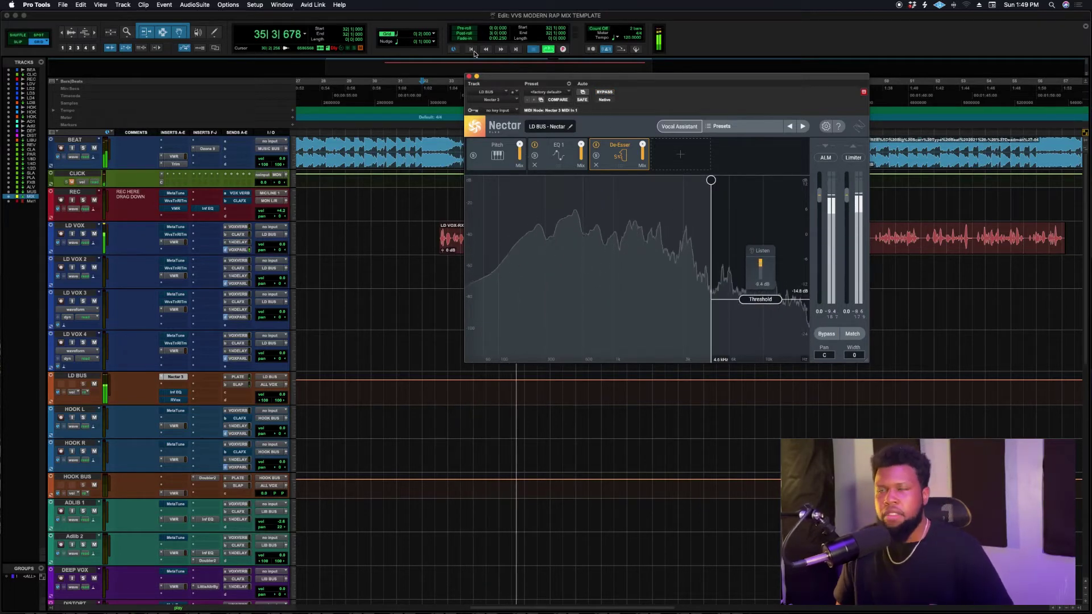
key(space)
click(468, 76)
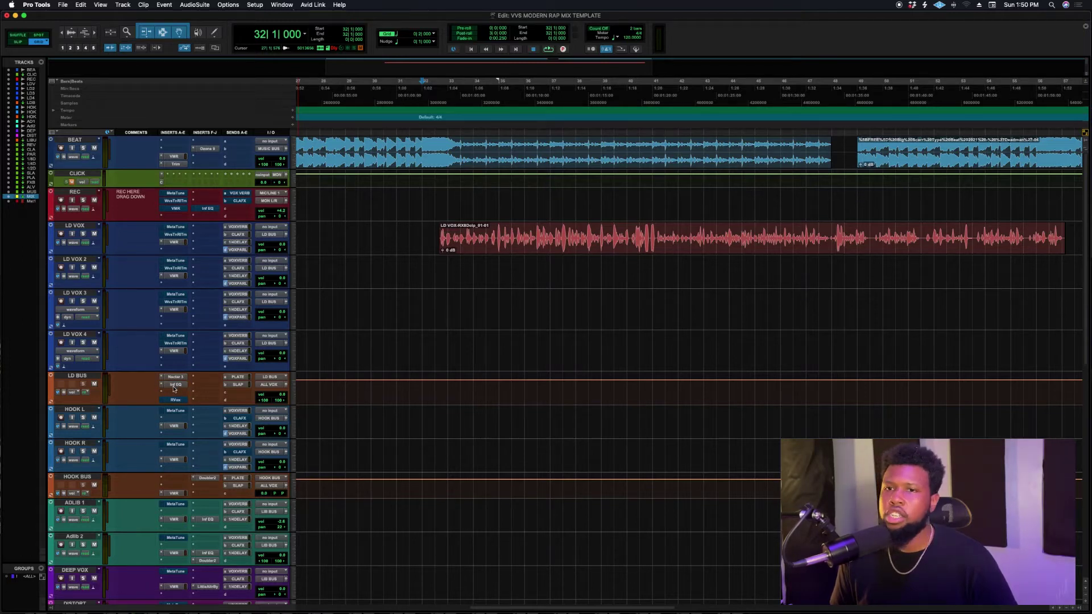
- Open Infinity EQ on the LD BUS track and examine its low cut, low-mid dip, upper-mid dip and high shelf bands
click(174, 385)
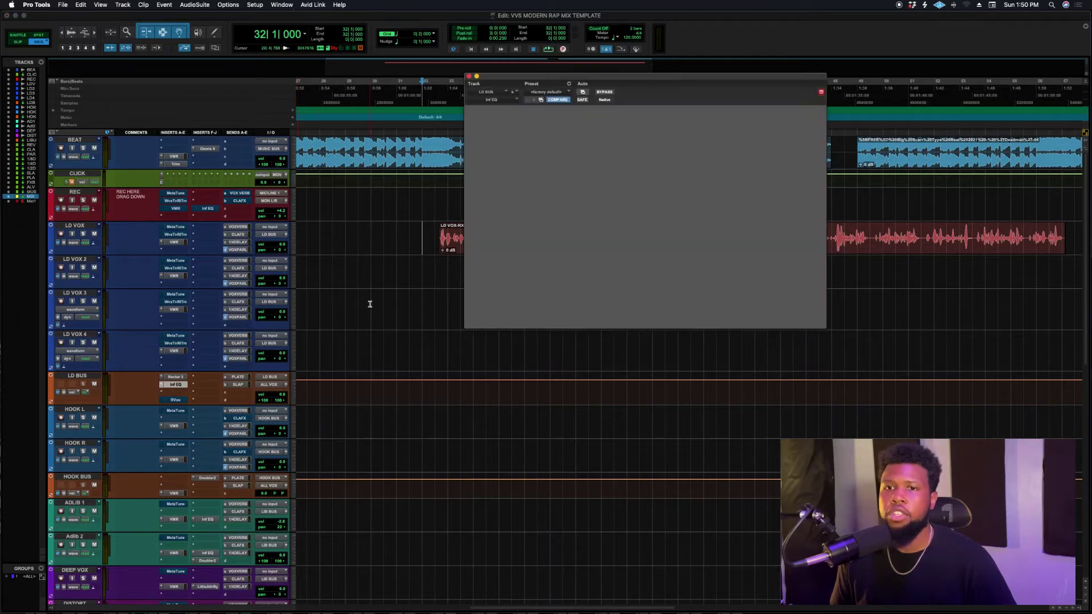
click(591, 232)
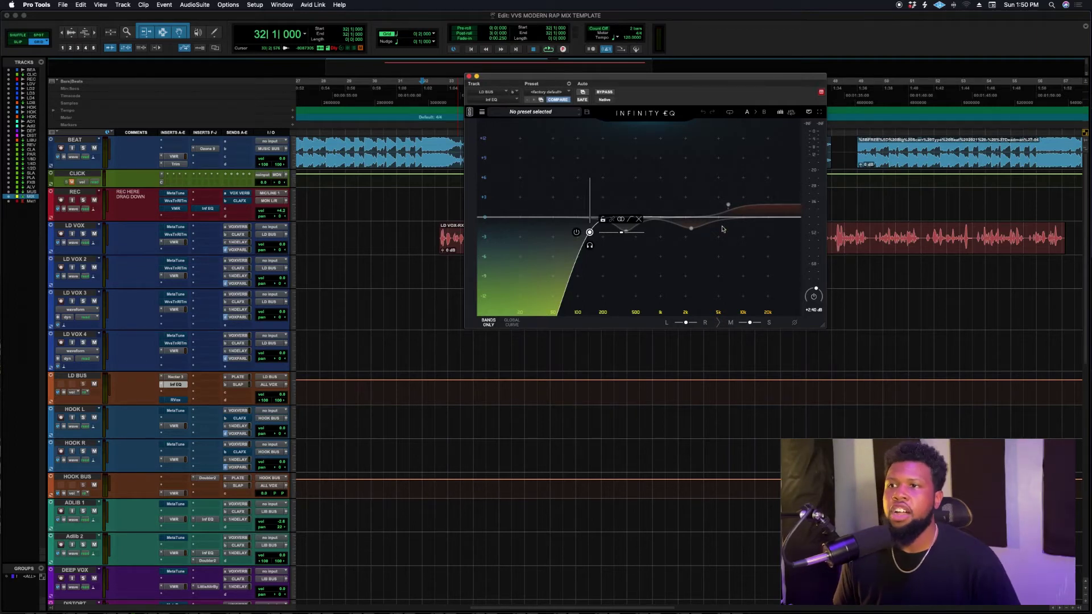
click(625, 230)
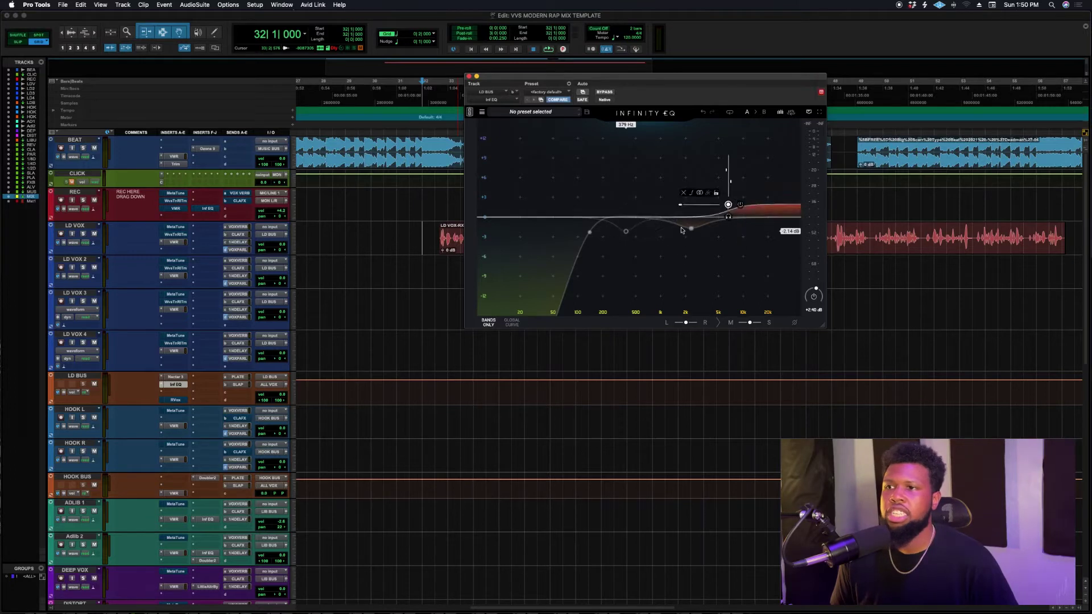
mouse_move(690, 229)
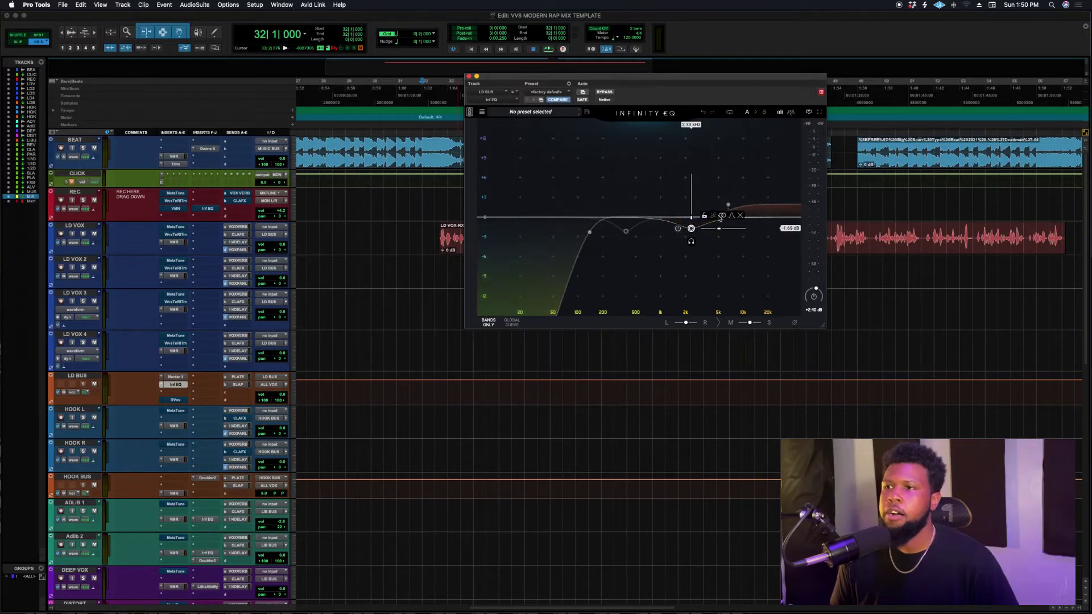
mouse_move(740, 195)
mouse_move(589, 232)
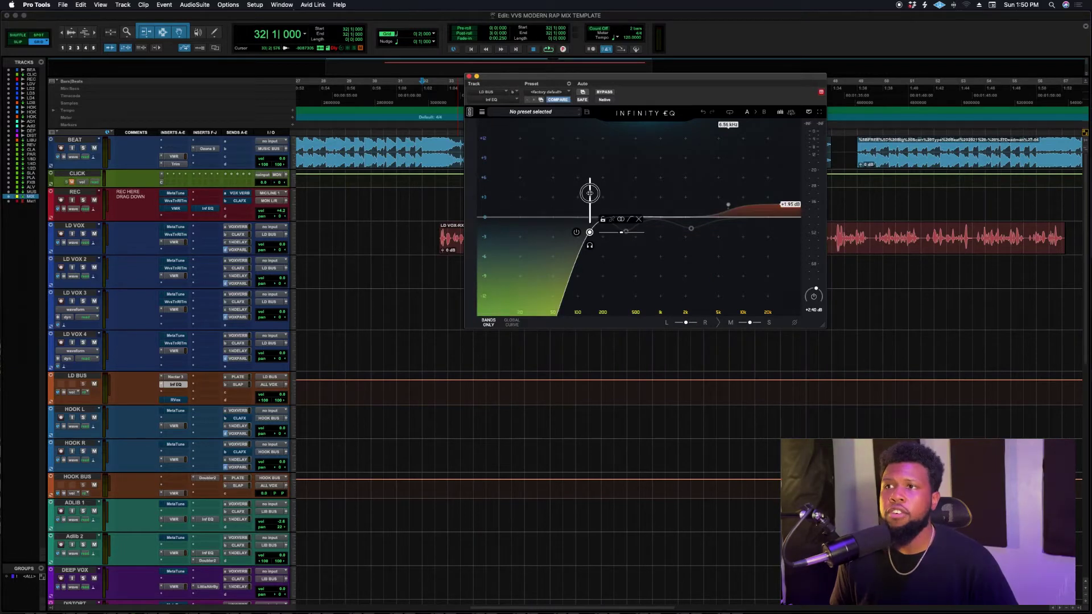
drag(589, 194, 588, 193)
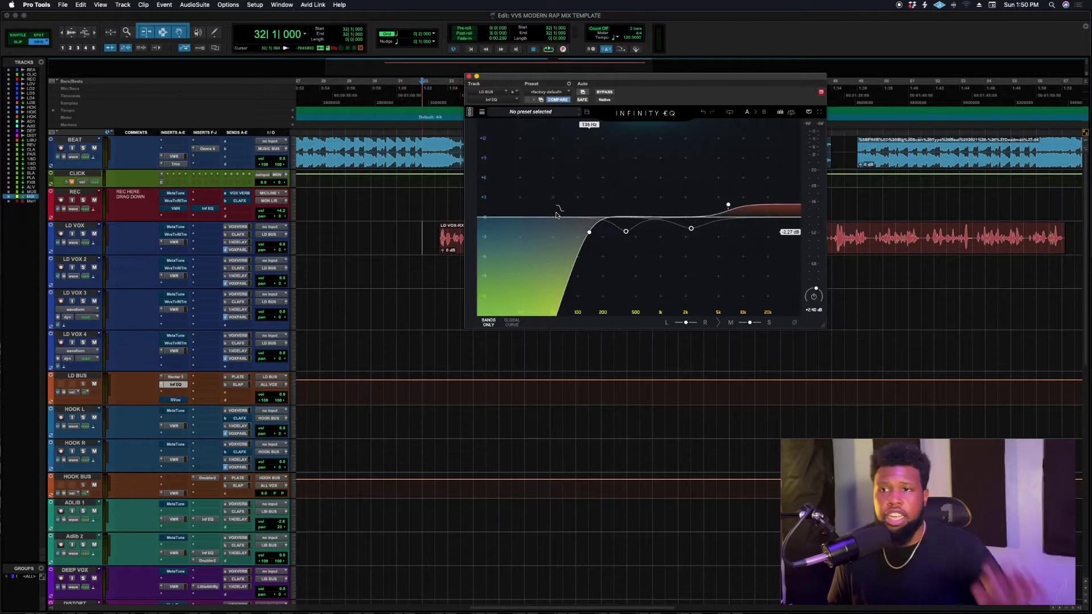
mouse_move(593, 233)
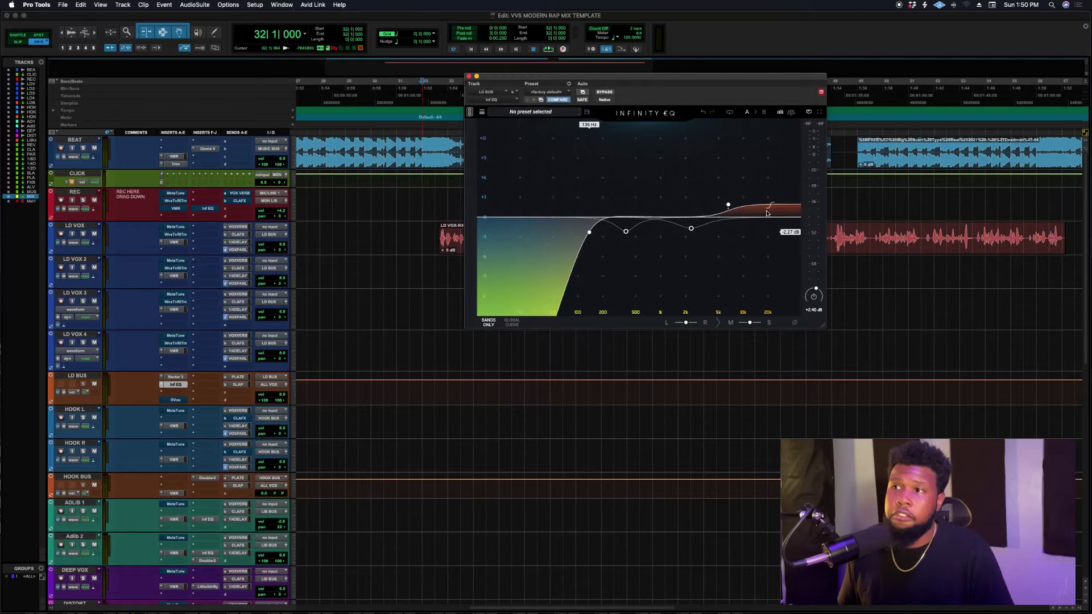
mouse_move(727, 216)
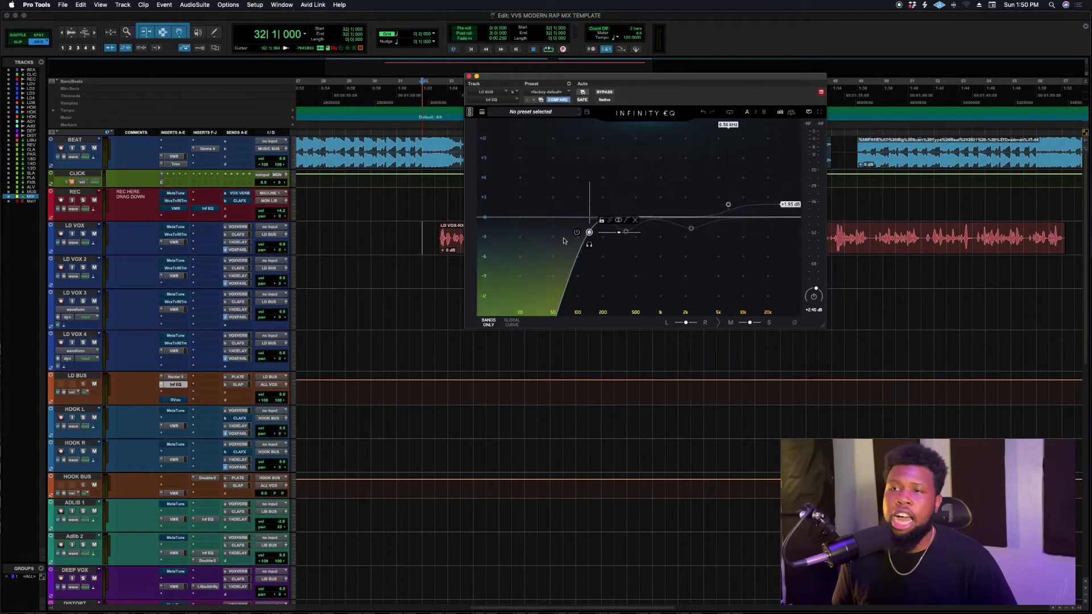
- Play the vocal through Infinity EQ and compare it bypassed and active, leaving the EQ active
key(space)
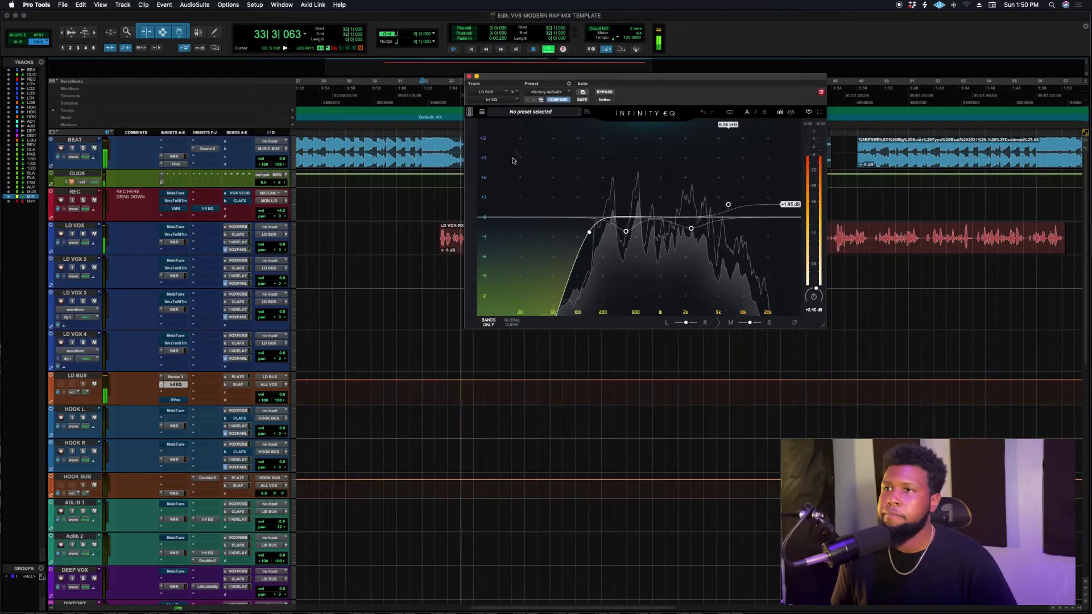
key(space)
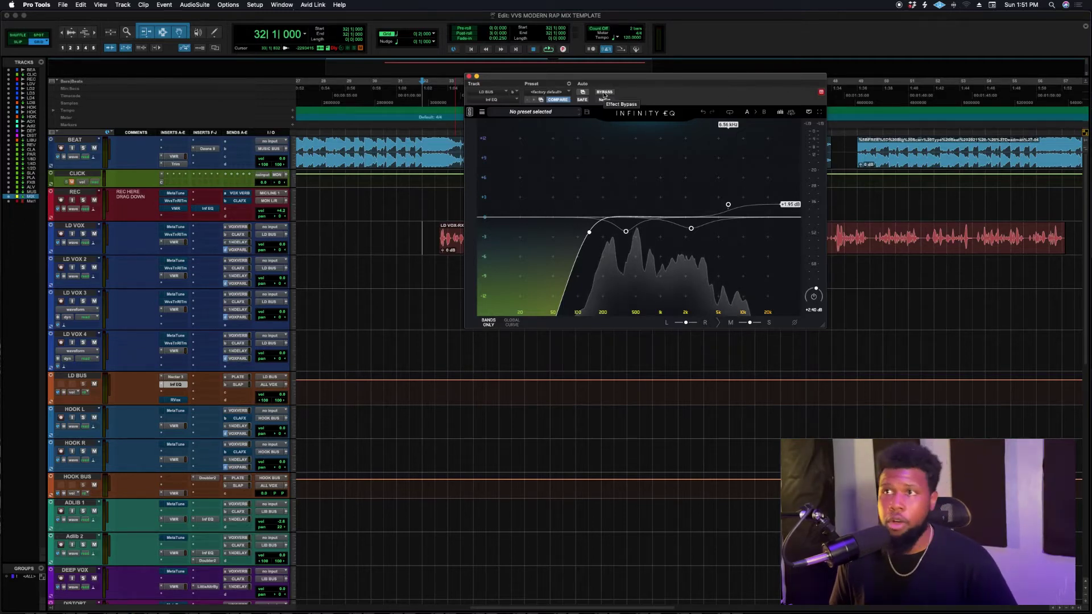
key(space)
click(604, 92)
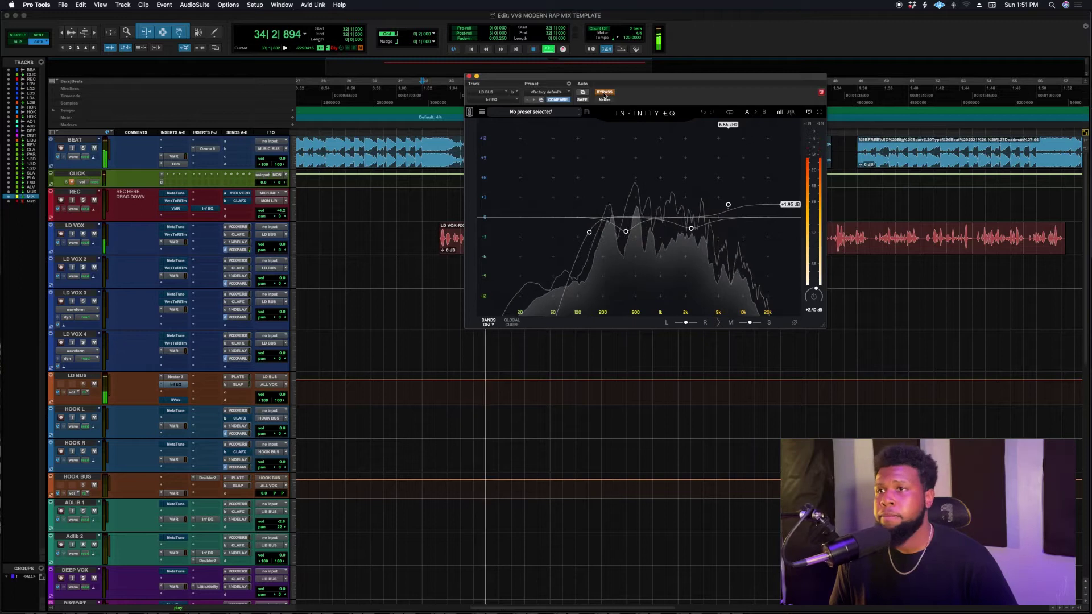
key(space)
click(604, 93)
key(space)
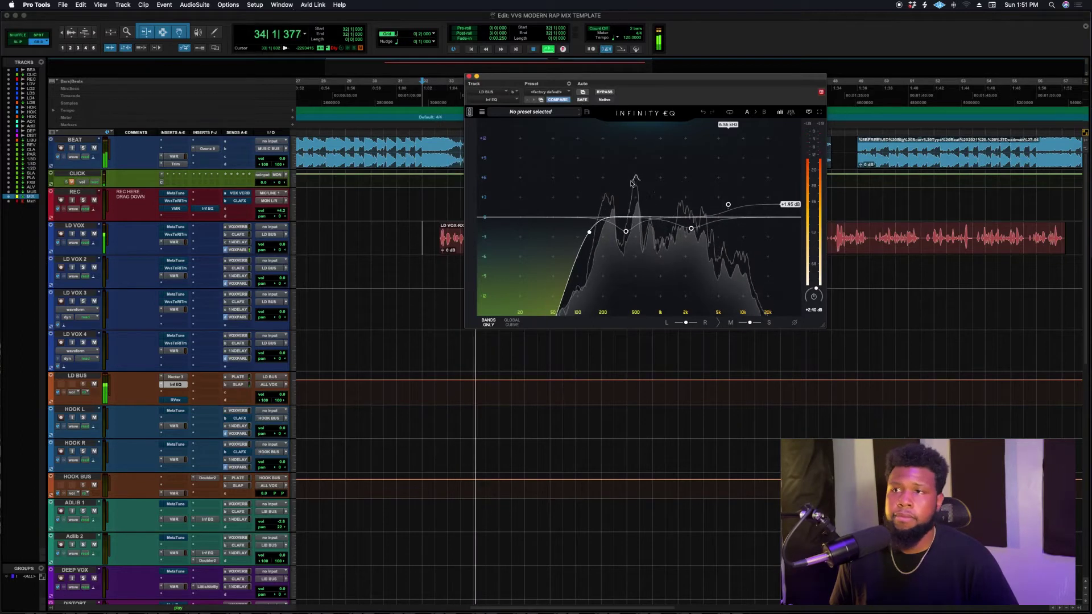
key(space)
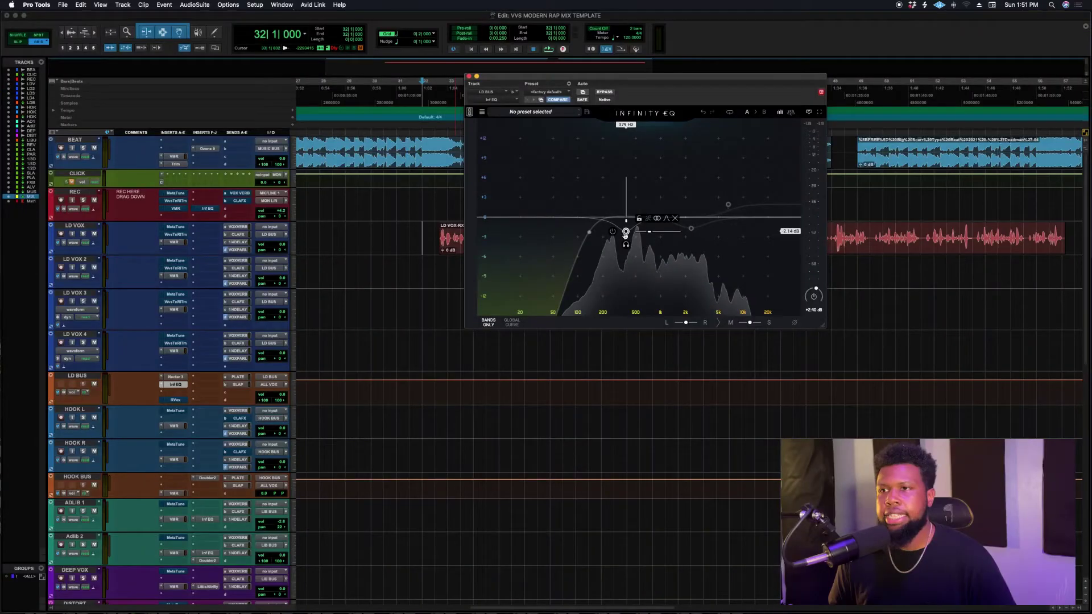
- Turn the EQ's low-mid dip at 379 Hz into a narrow boost of about 8 dB
drag(650, 234, 625, 165)
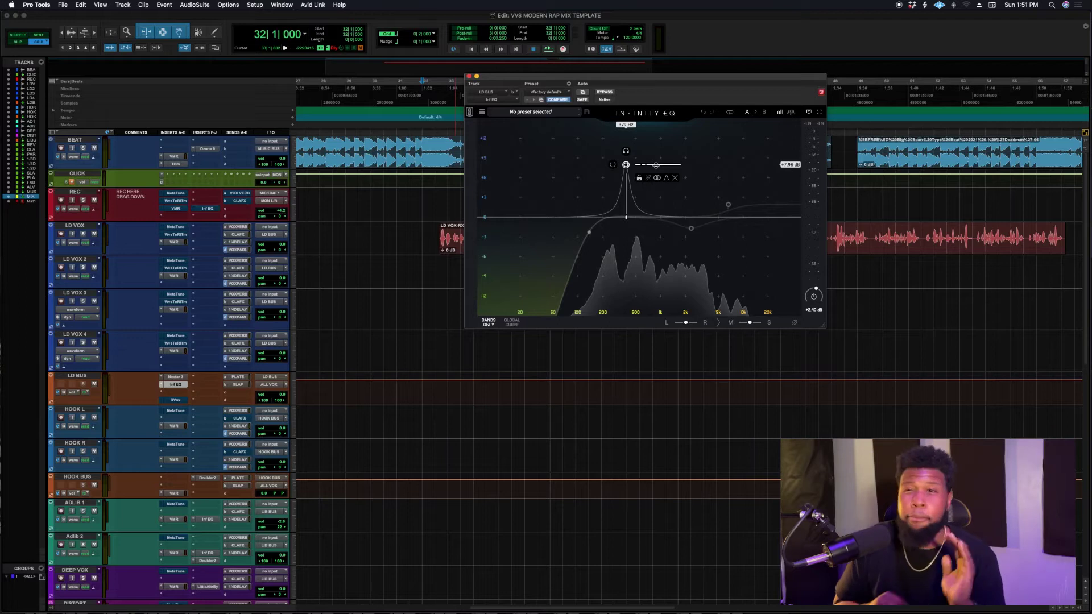
click(591, 232)
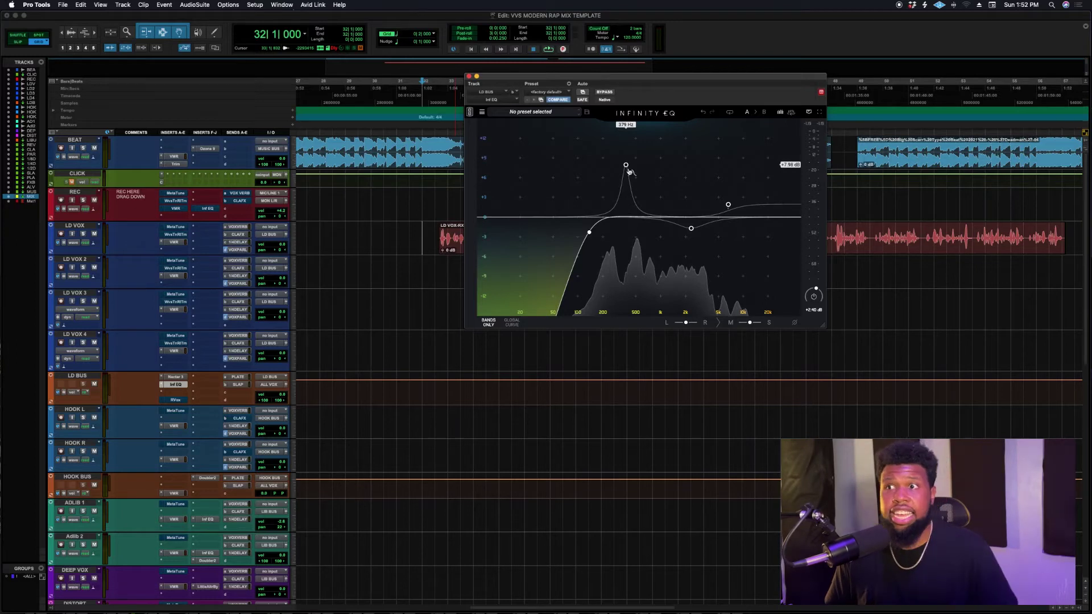
click(626, 165)
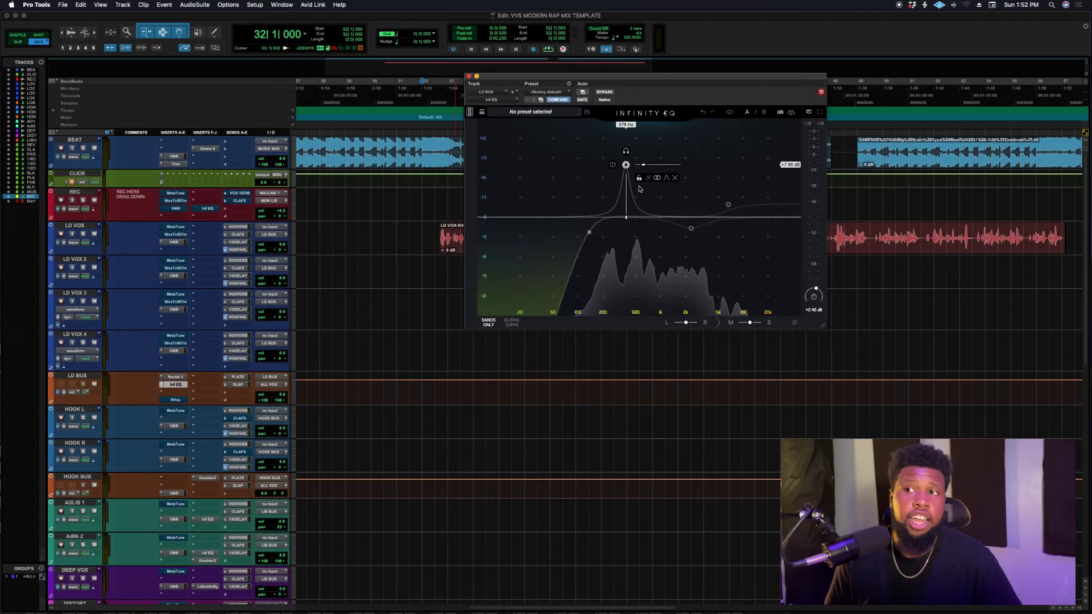
- Sweep the narrow EQ boost down to about 275 Hz while the vocal plays
key(space)
mouse_move(626, 164)
mouse_down()
mouse_move(597, 165)
mouse_move(624, 164)
mouse_up()
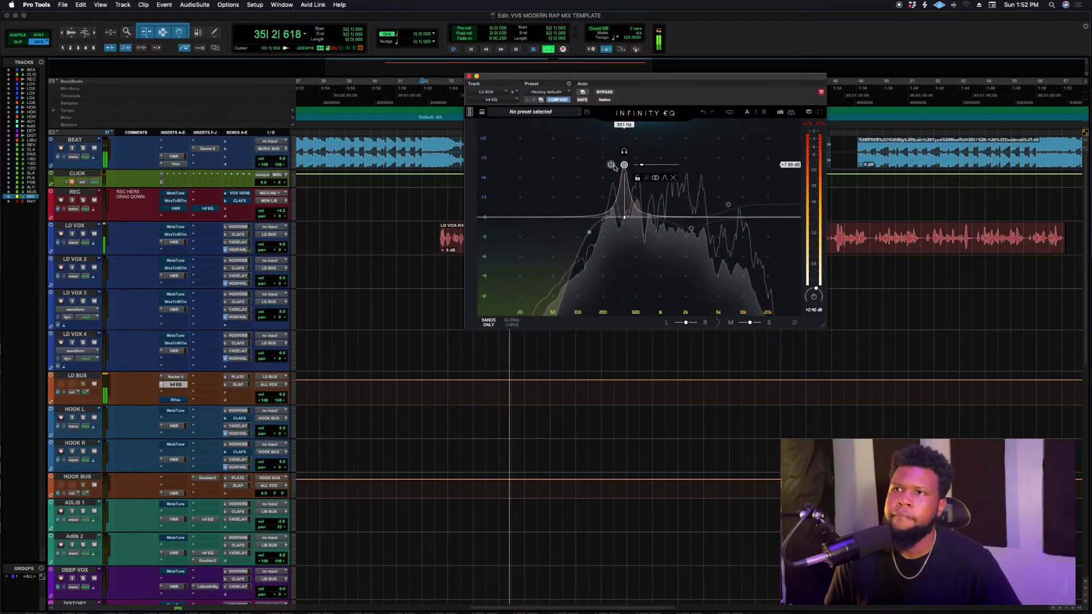
drag(623, 178, 614, 179)
key(space)
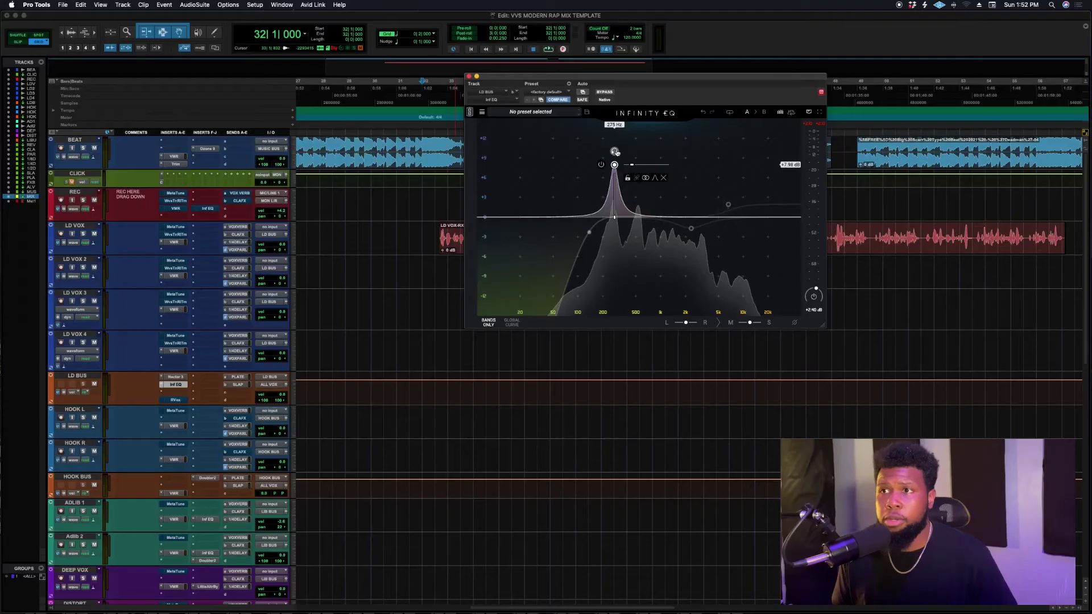
- Solo the boosted EQ band during playback and shift it down to about 269 Hz
key(space)
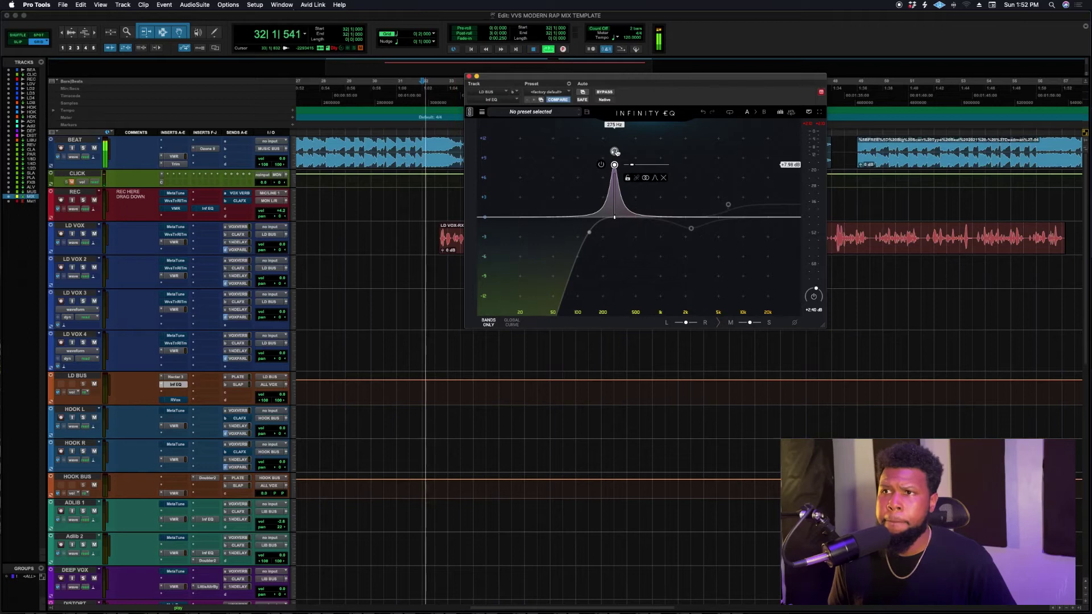
click(615, 151)
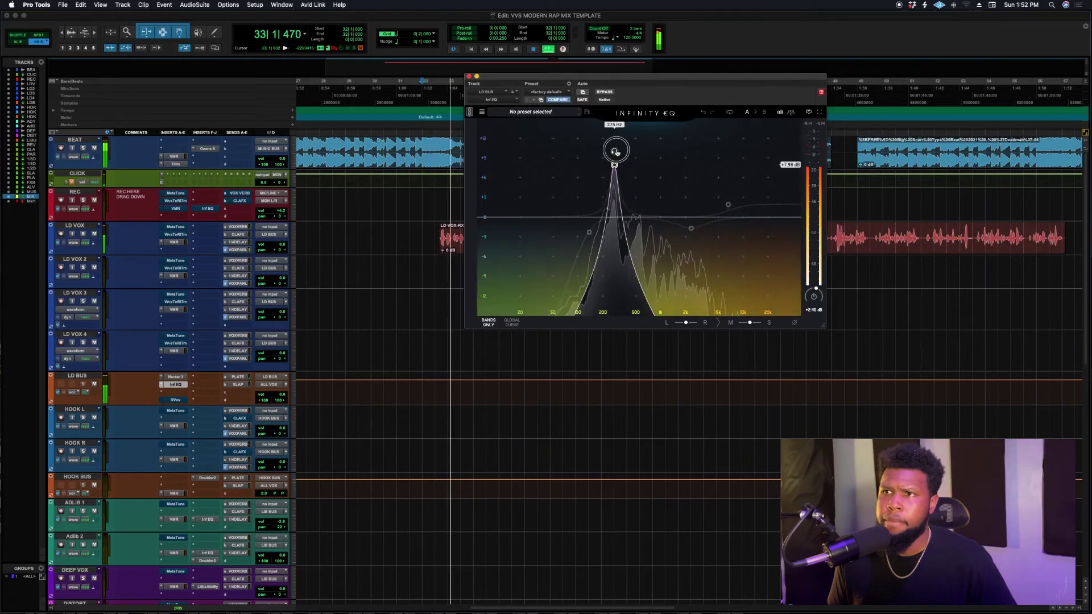
drag(616, 151, 613, 152)
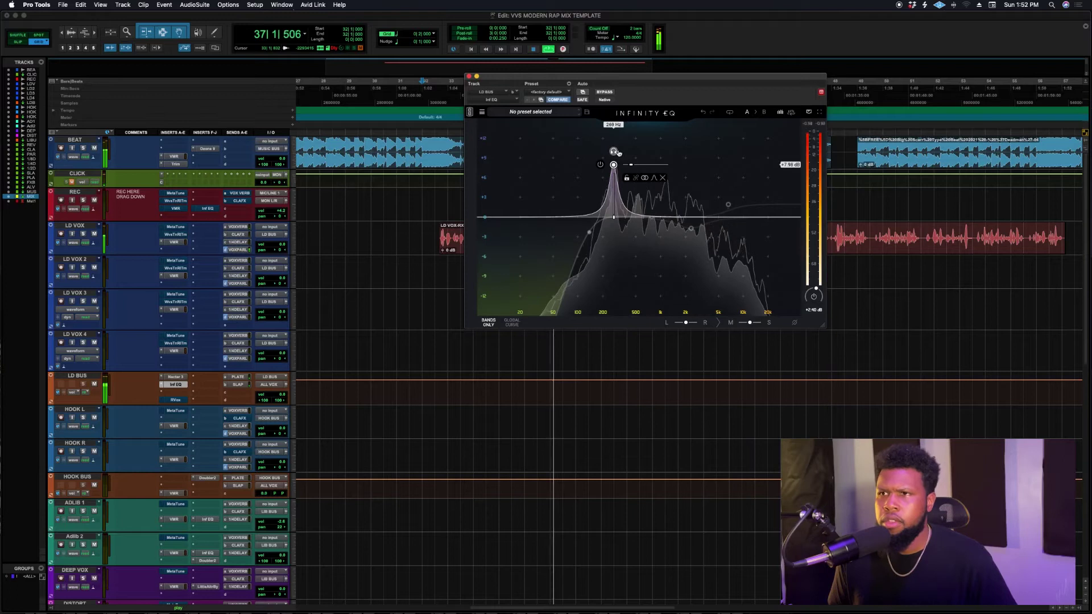
- Turn the narrow EQ boost into a wider cut of about 2 dB at 275 Hz, auditioning it with the vocal
key(space)
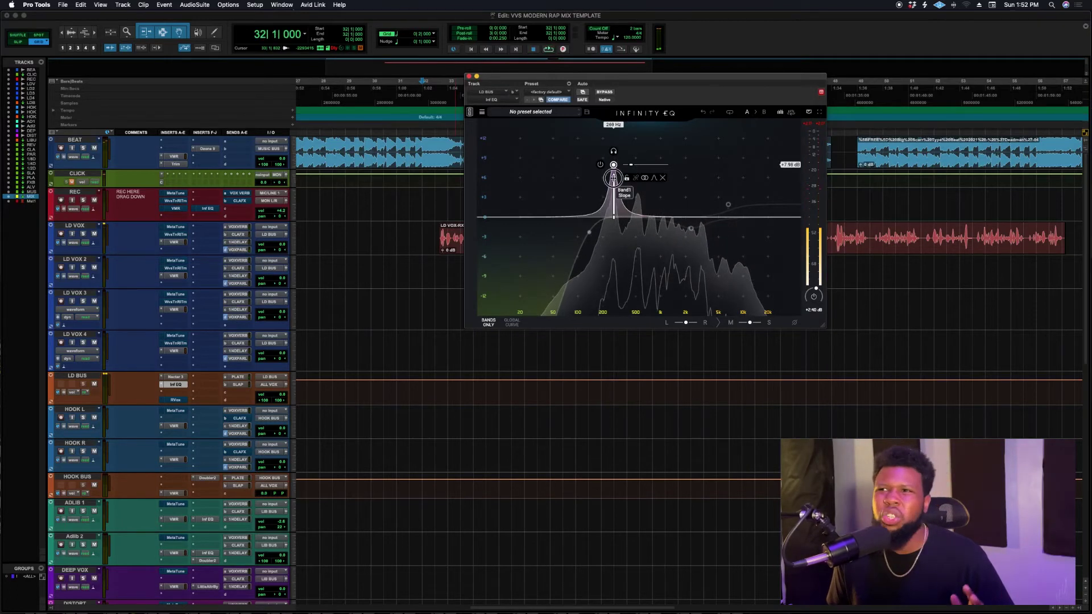
drag(613, 178, 614, 178)
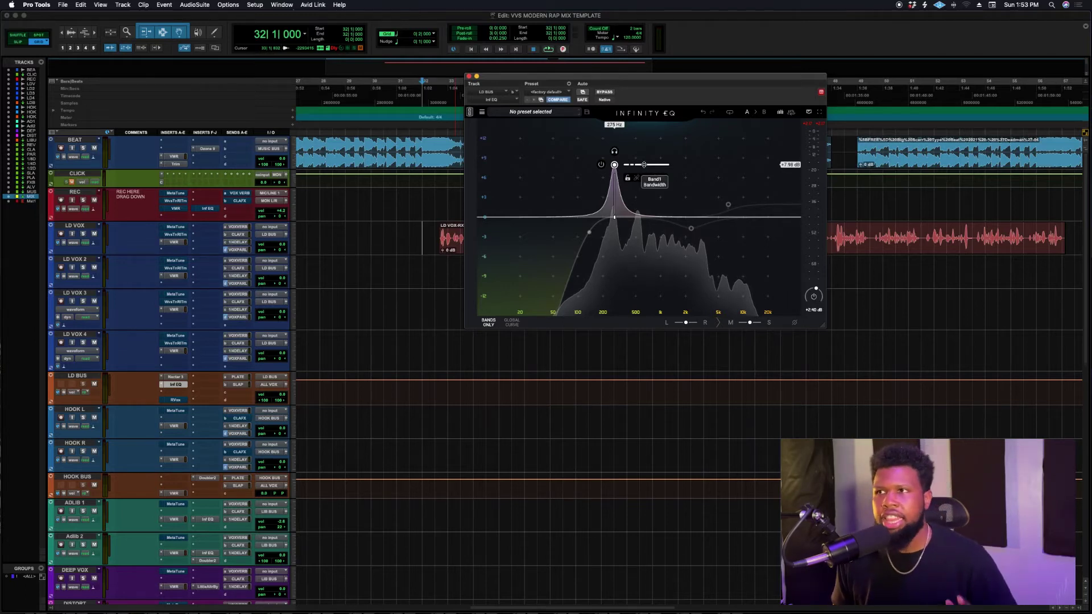
drag(644, 165, 644, 225)
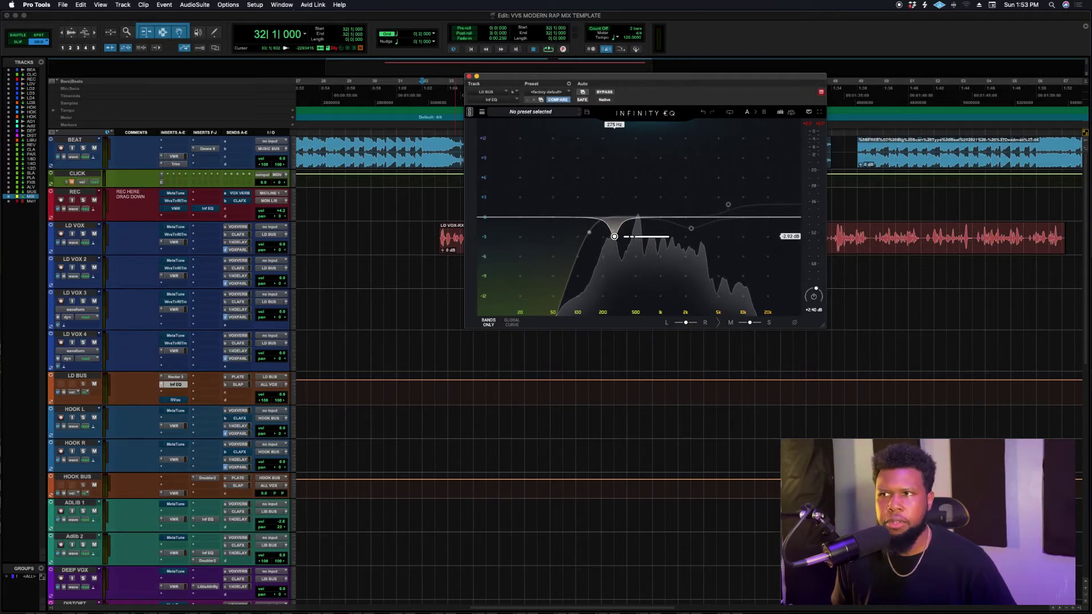
key(space)
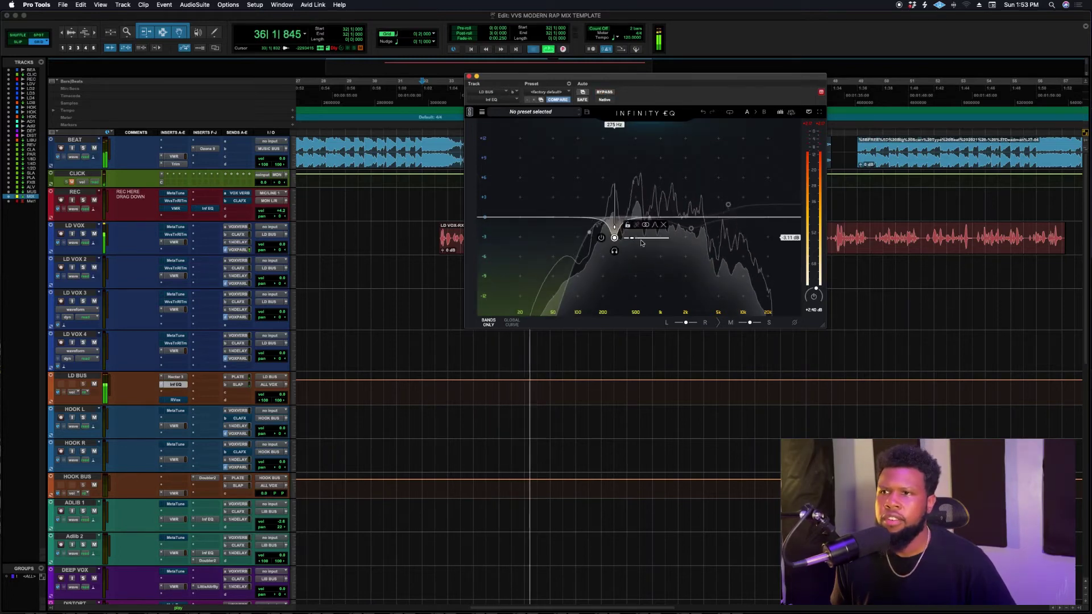
key(space)
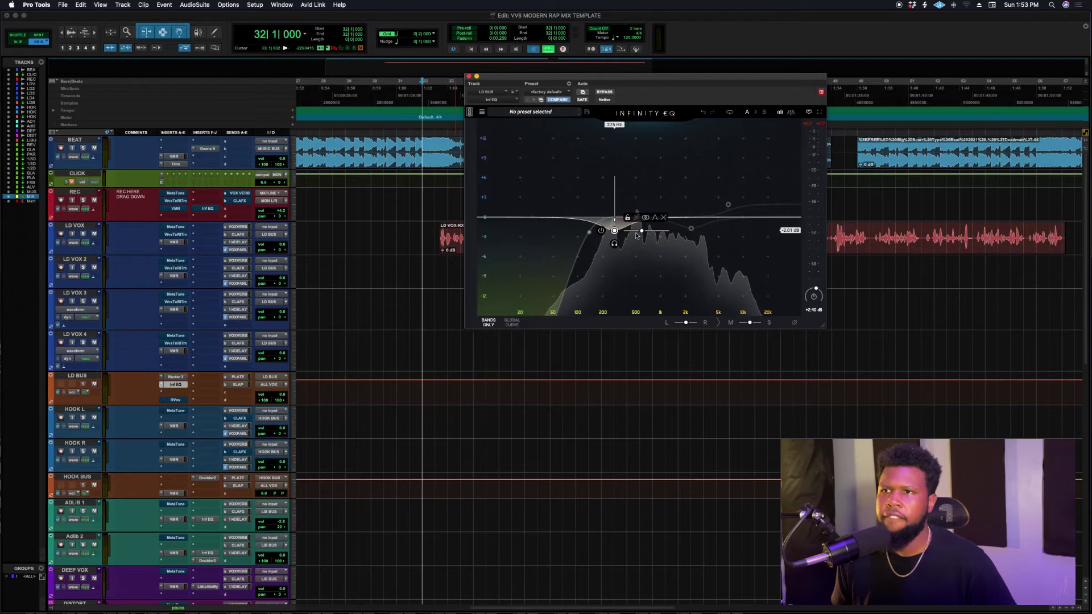
- Shift the low-mid cut down to 195 Hz and ease it to about -1.3 dB while the vocal plays
key(space)
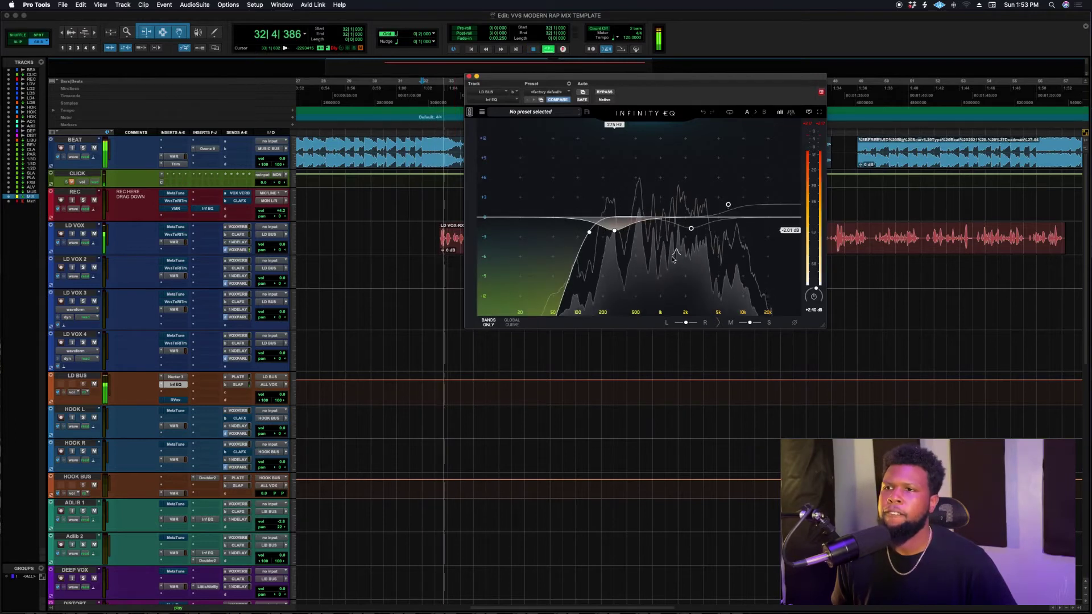
mouse_move(614, 230)
drag(616, 206, 602, 204)
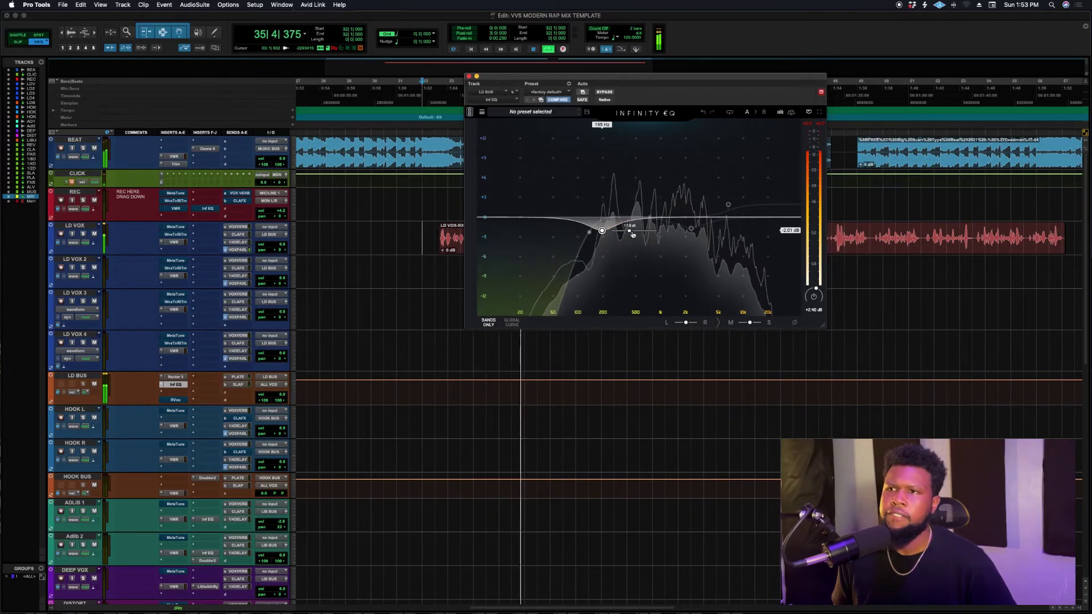
drag(632, 235, 634, 225)
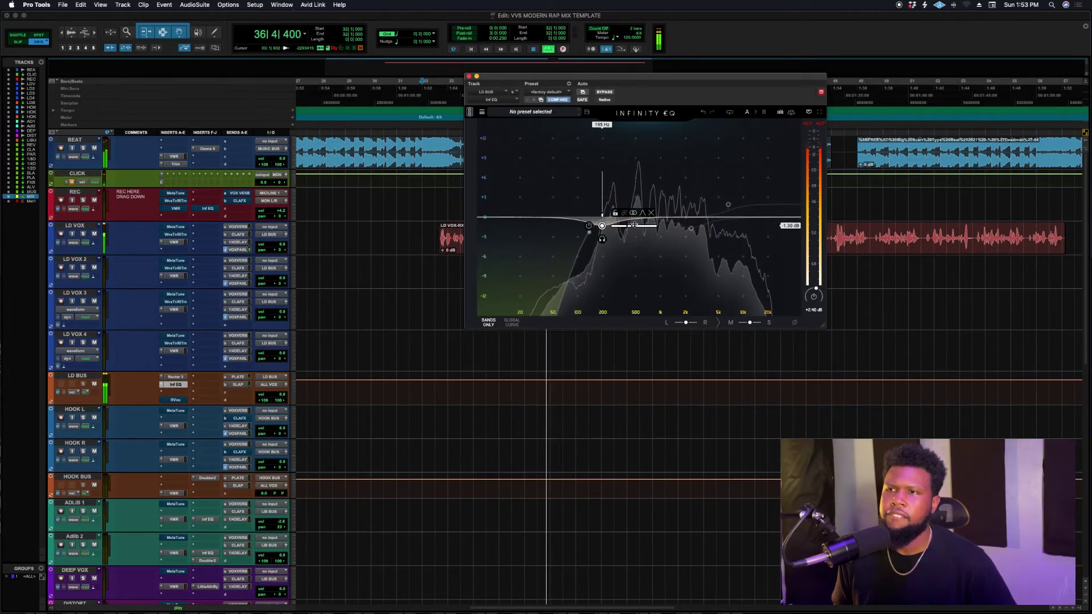
click(691, 228)
key(space)
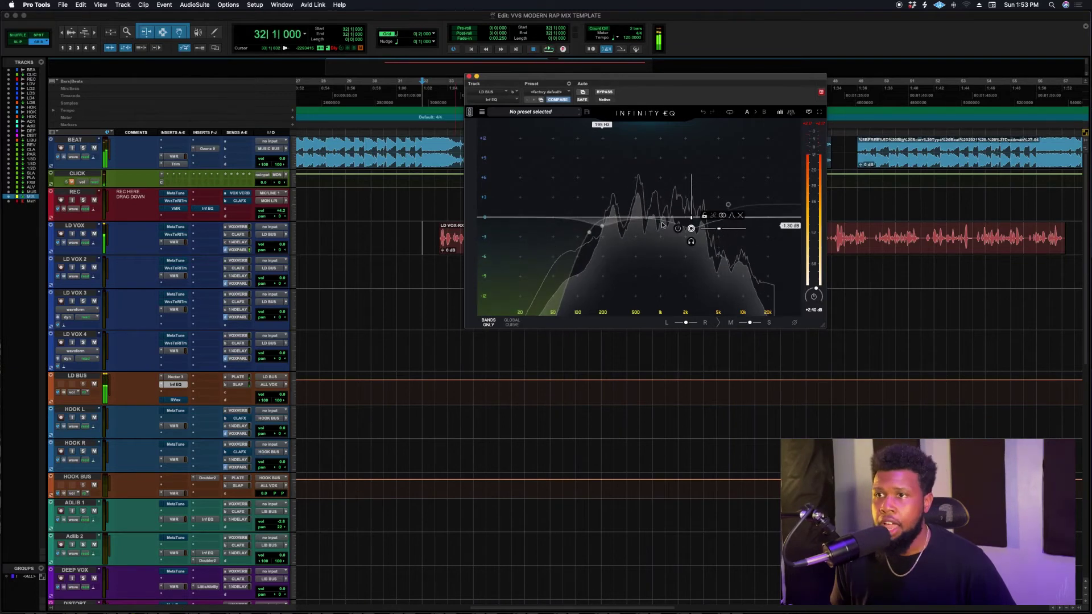
- Solo the low-mid cut band during playback and shift it down to about 186 Hz
mouse_move(597, 229)
key(space)
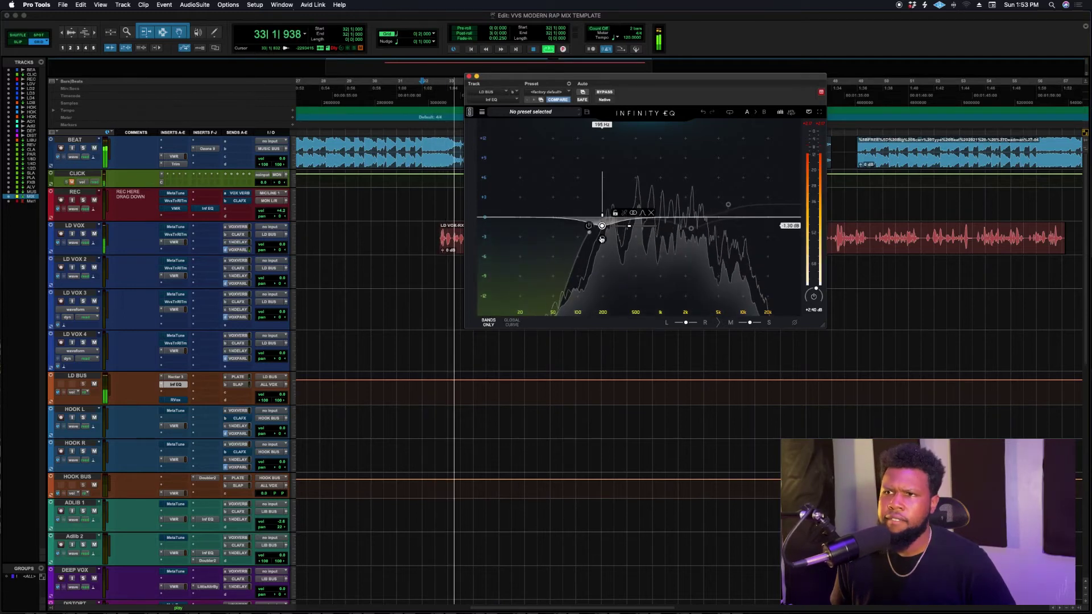
click(602, 240)
drag(601, 239, 600, 239)
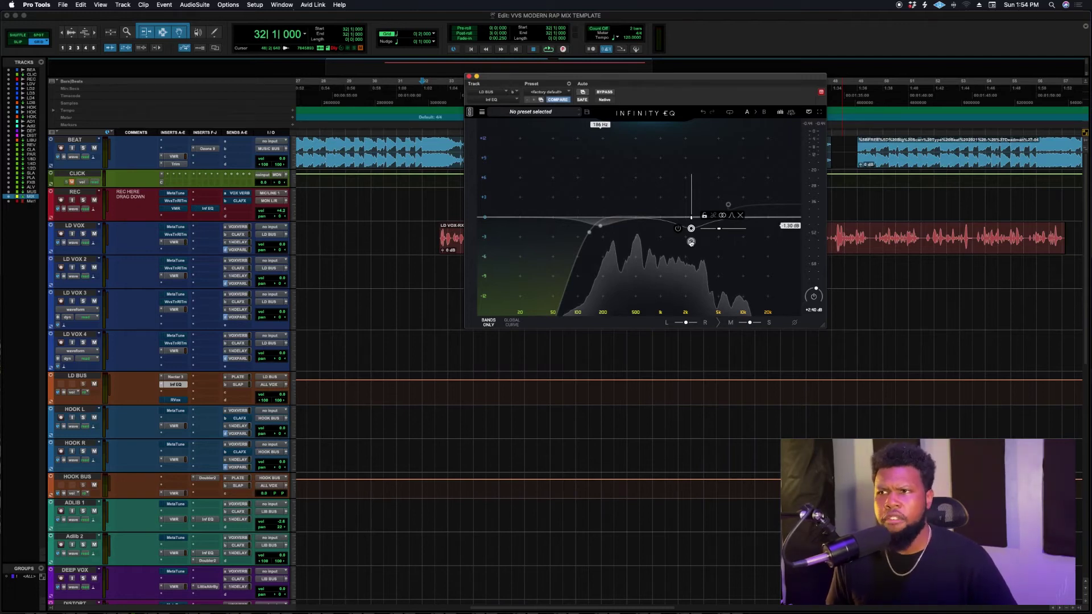
- Solo the upper-mid cut band during playback and shift it up to about 2.42 kHz
key(space)
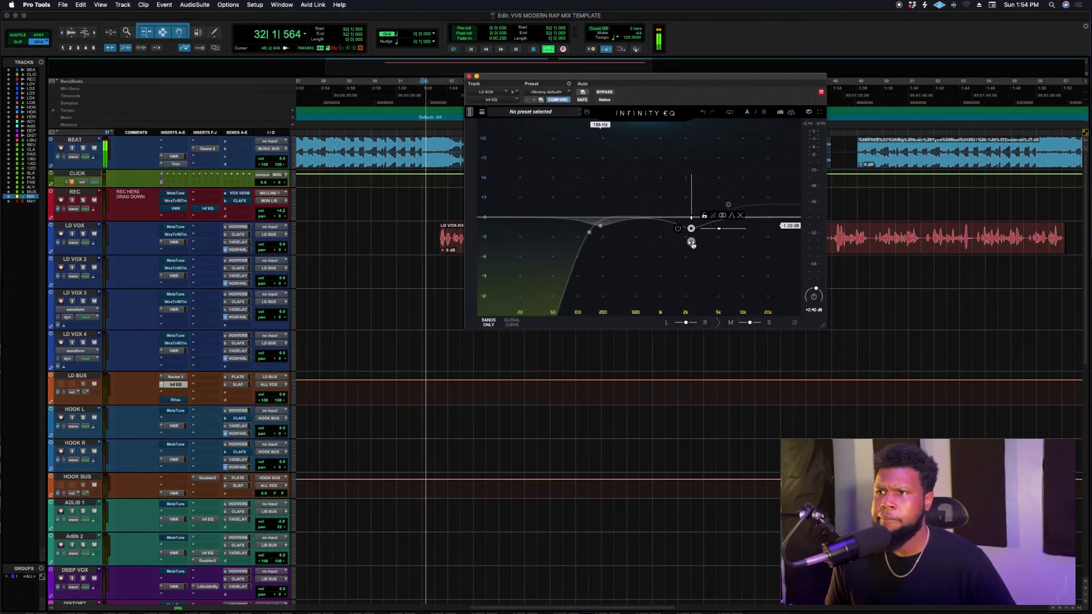
click(692, 242)
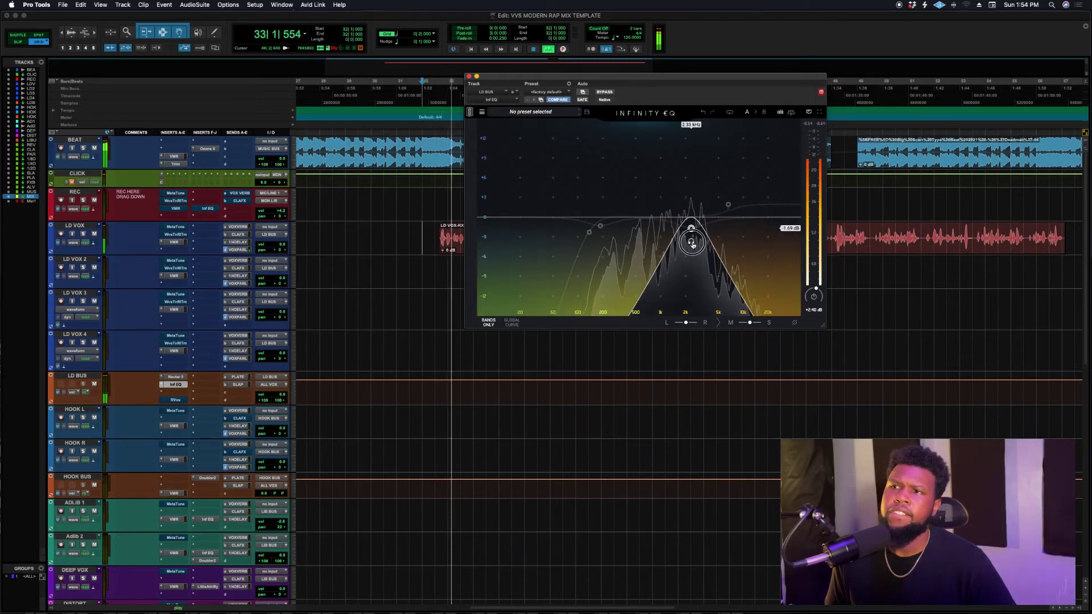
drag(689, 241, 693, 243)
key(space)
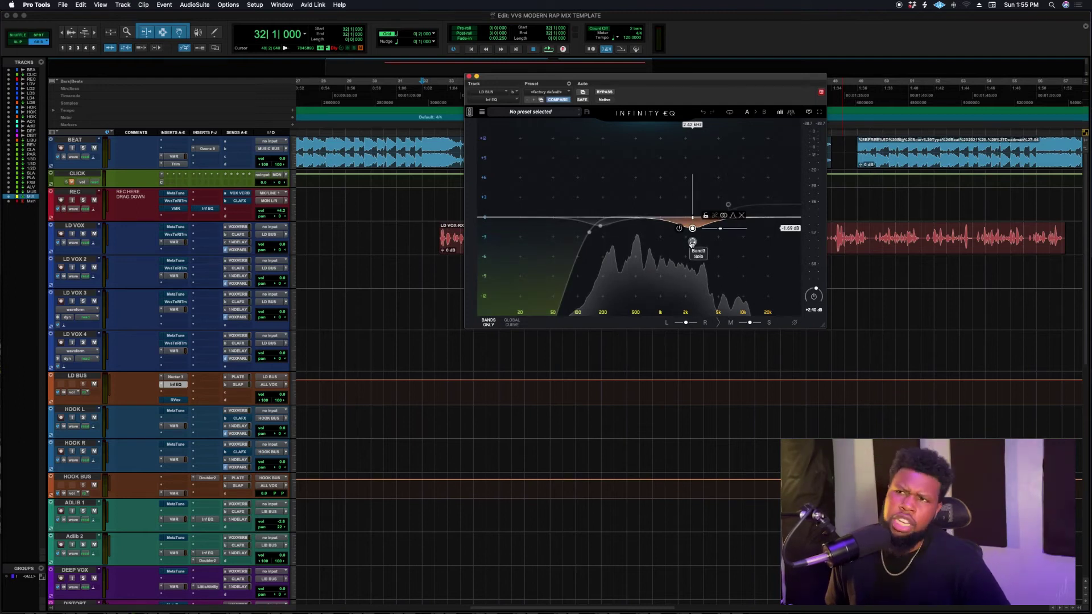
- Solo the upper-mid cut again and settle it at about 2.02 kHz and -2.27 dB while listening to the vocal
key(space)
click(692, 242)
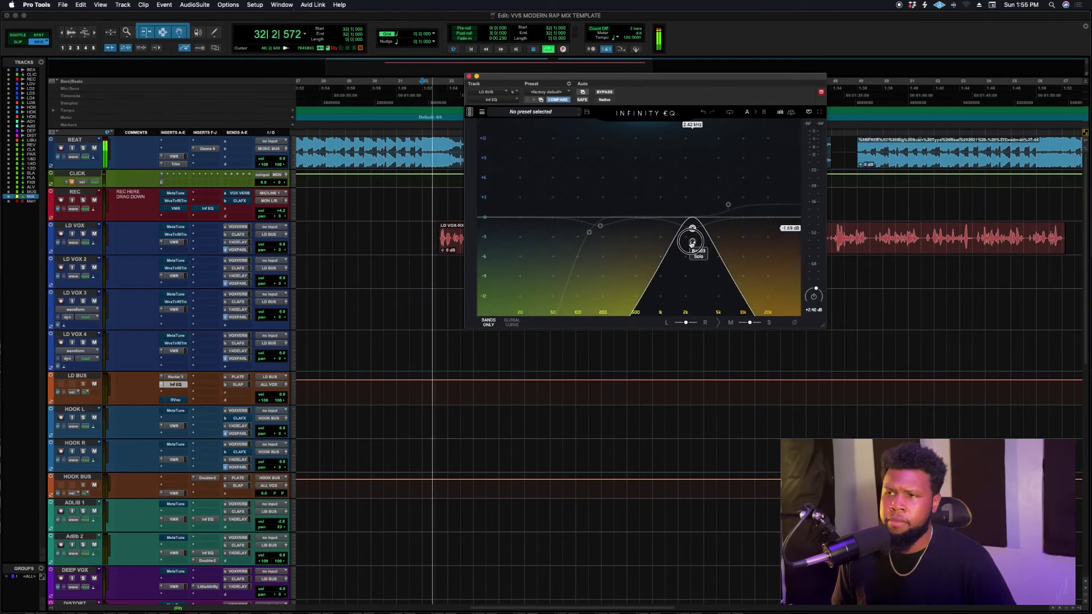
drag(692, 242, 693, 233)
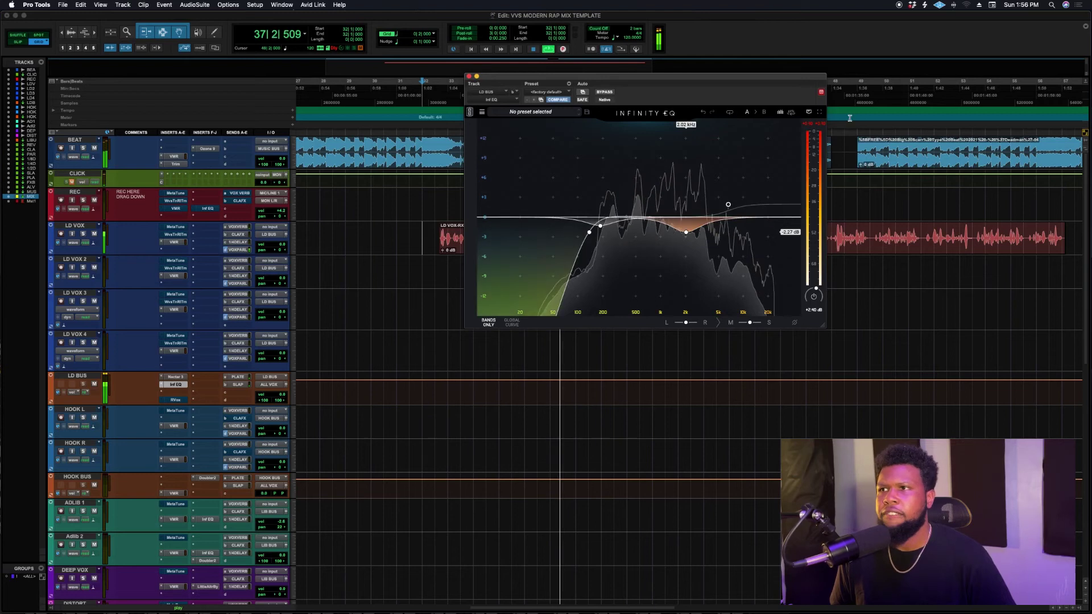
mouse_move(685, 244)
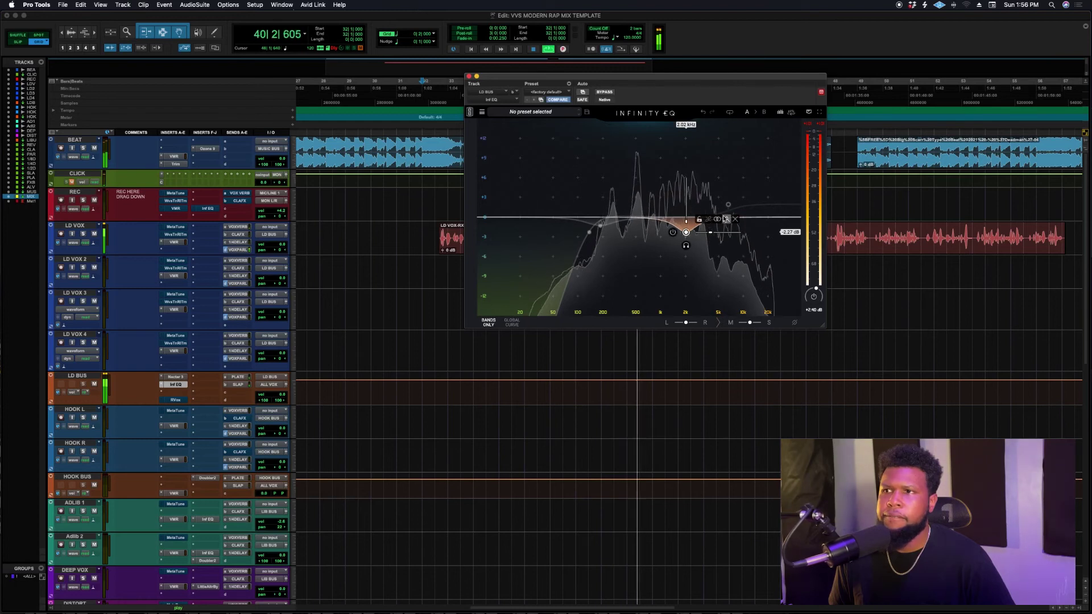
key(space)
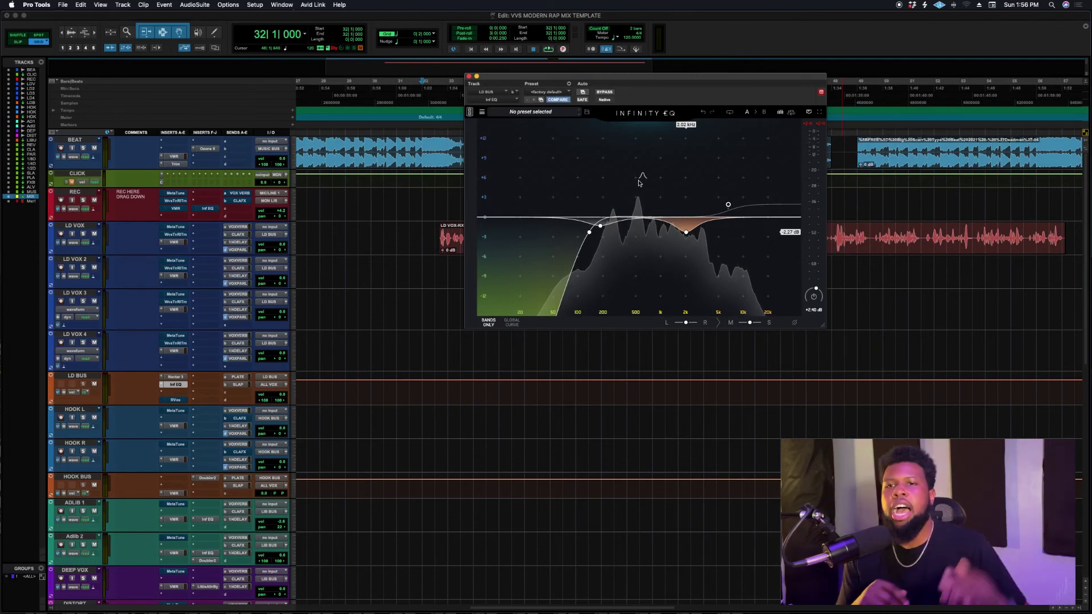
- Lower the high-shelf boost's frequency to about 4.59 kHz, audition the full EQ, and close the plug-in window
click(740, 209)
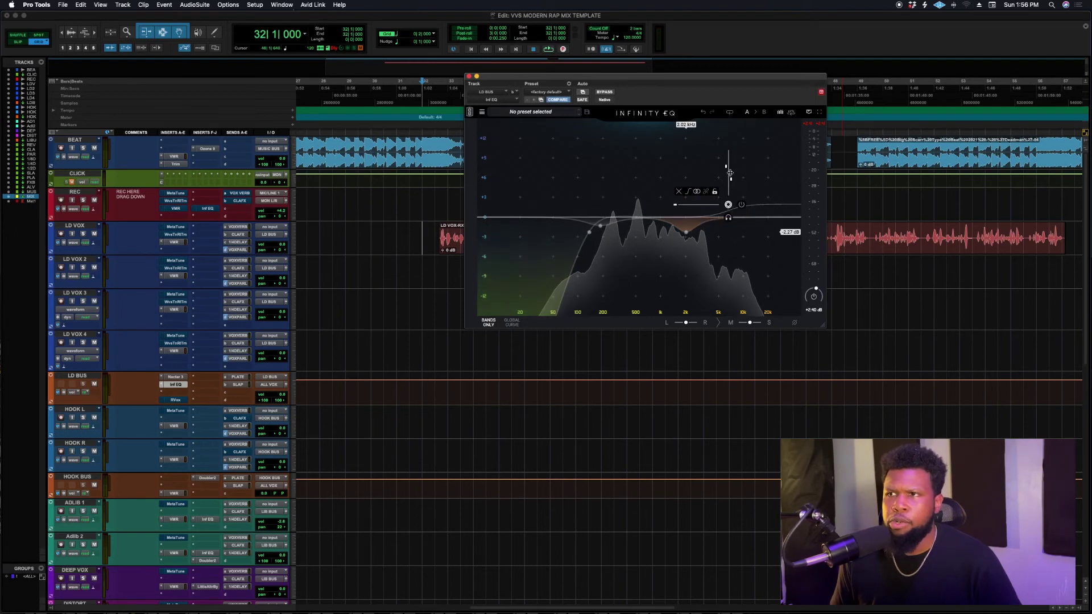
drag(728, 167, 709, 166)
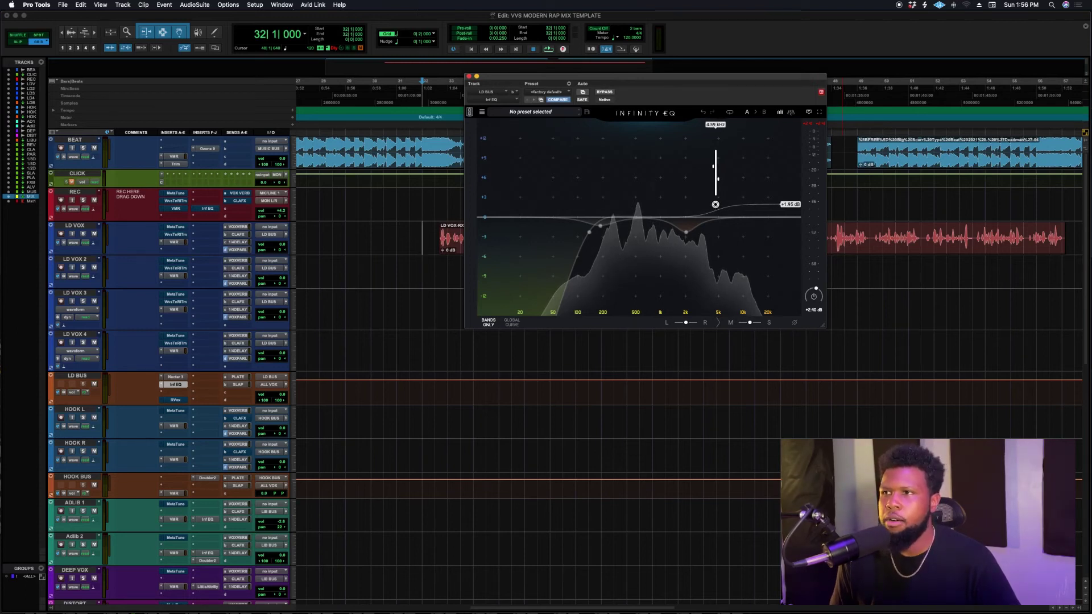
mouse_move(715, 204)
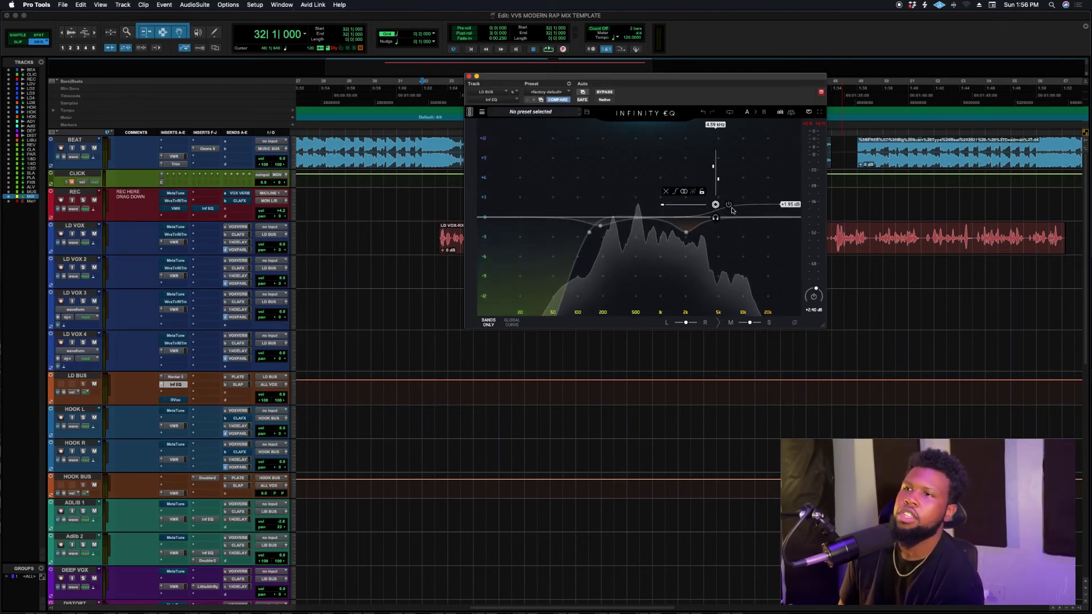
key(space)
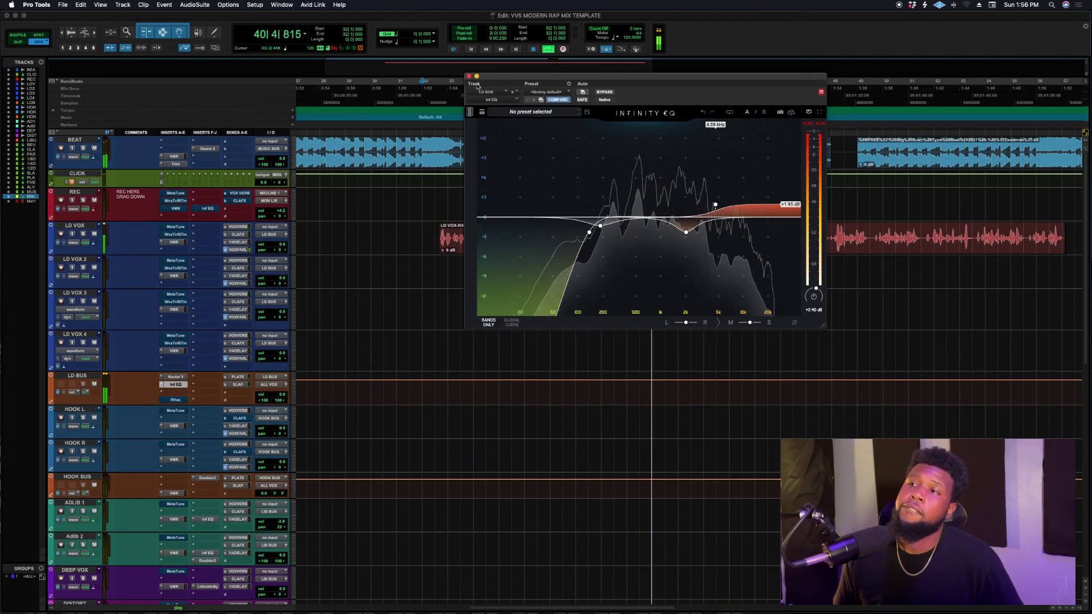
key(space)
key(super+w)
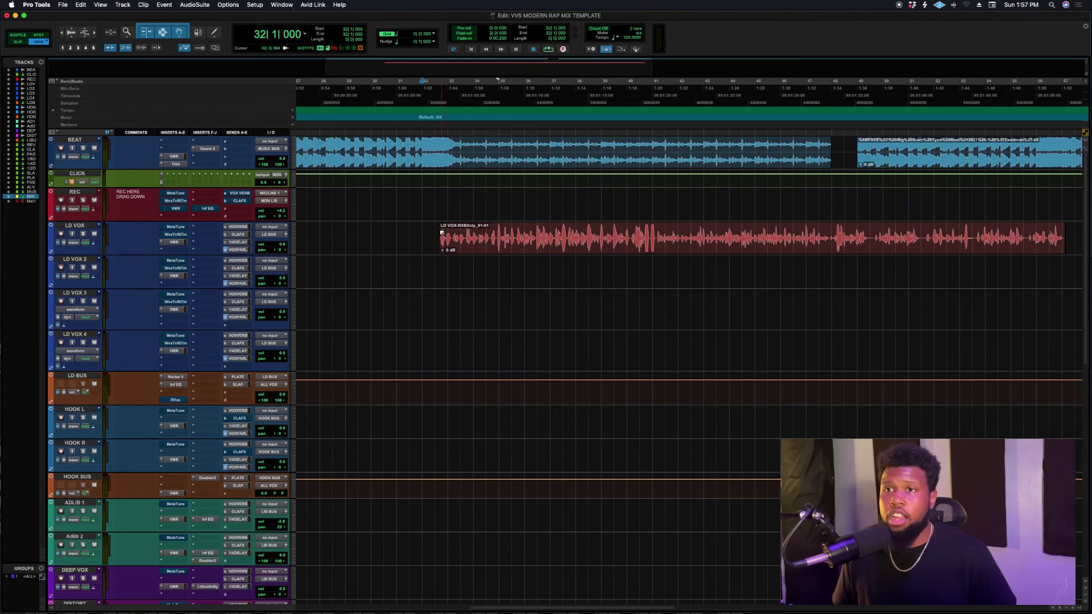
- Compare the vocal clip moved to the REC track with the same clip returned to LD VOX by playing each over the beat
drag(495, 248, 500, 214)
click(429, 195)
key(space)
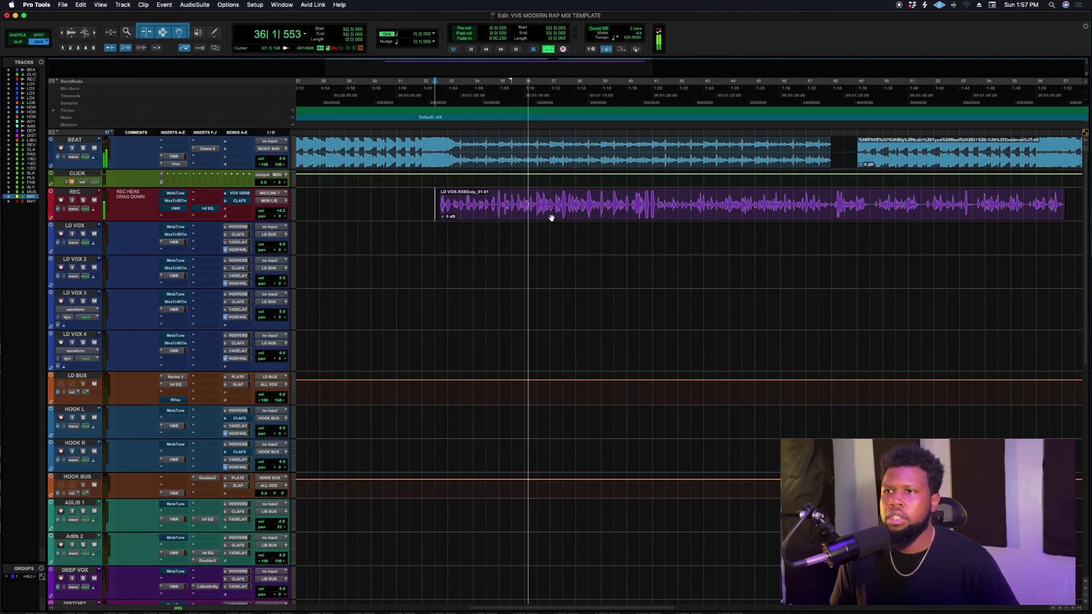
key(space)
drag(551, 218, 550, 229)
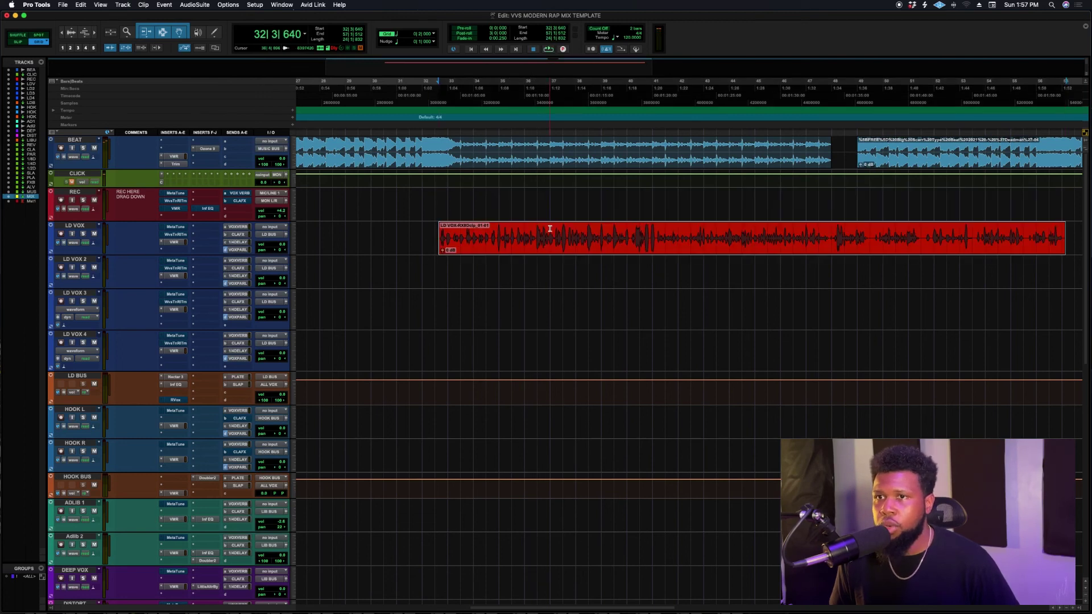
key(space)
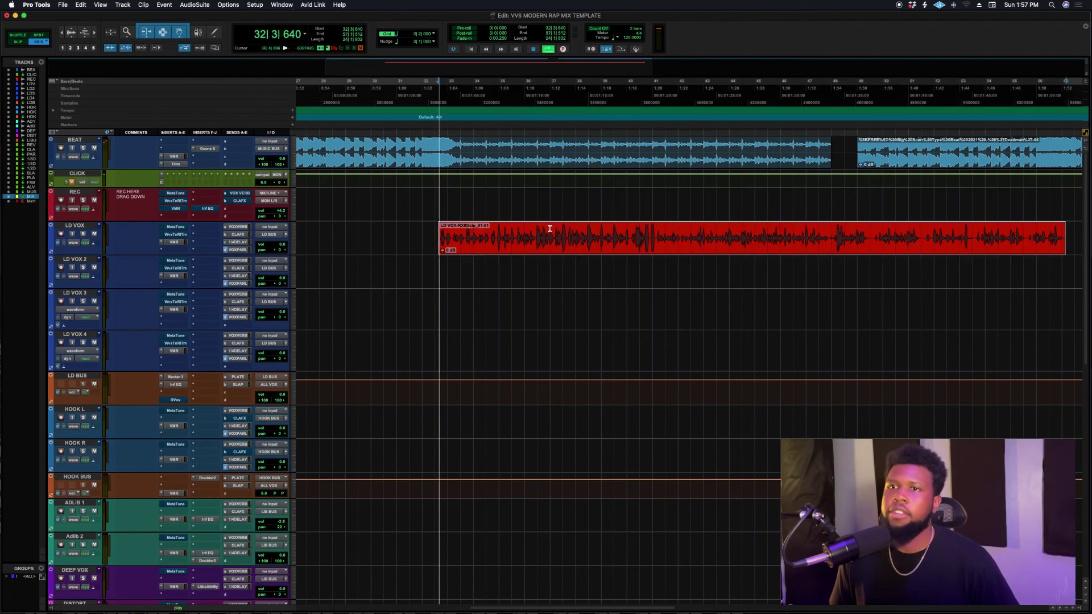
click(421, 232)
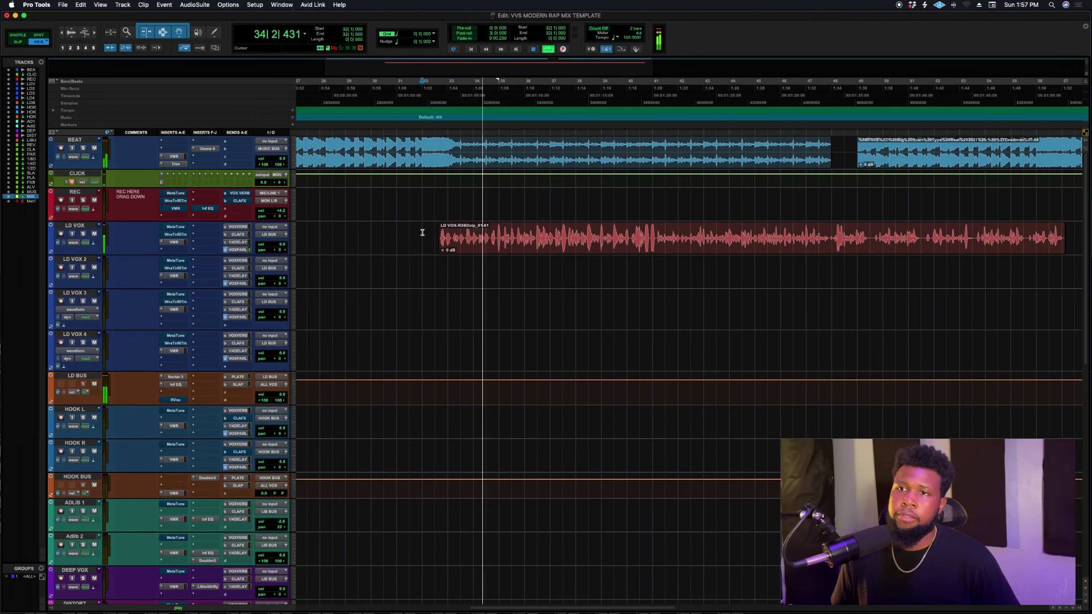